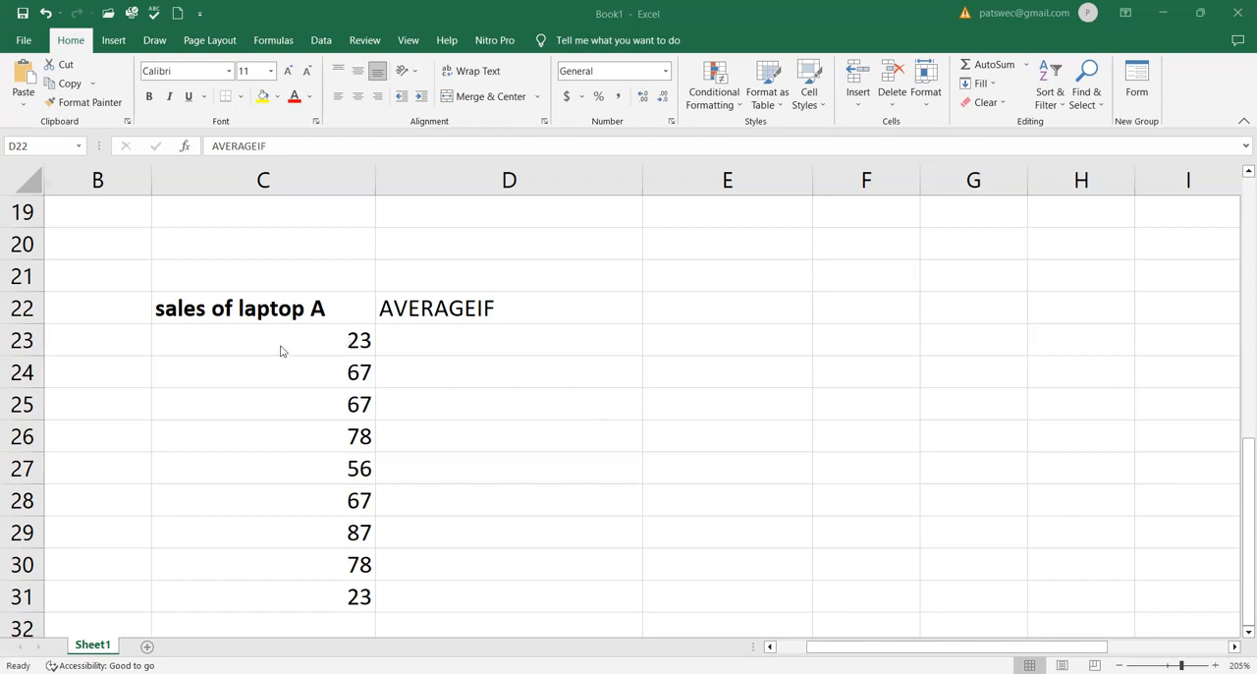
Edit the column header in C22 to read "sales of laptop A ($)"
double_click(335, 308)
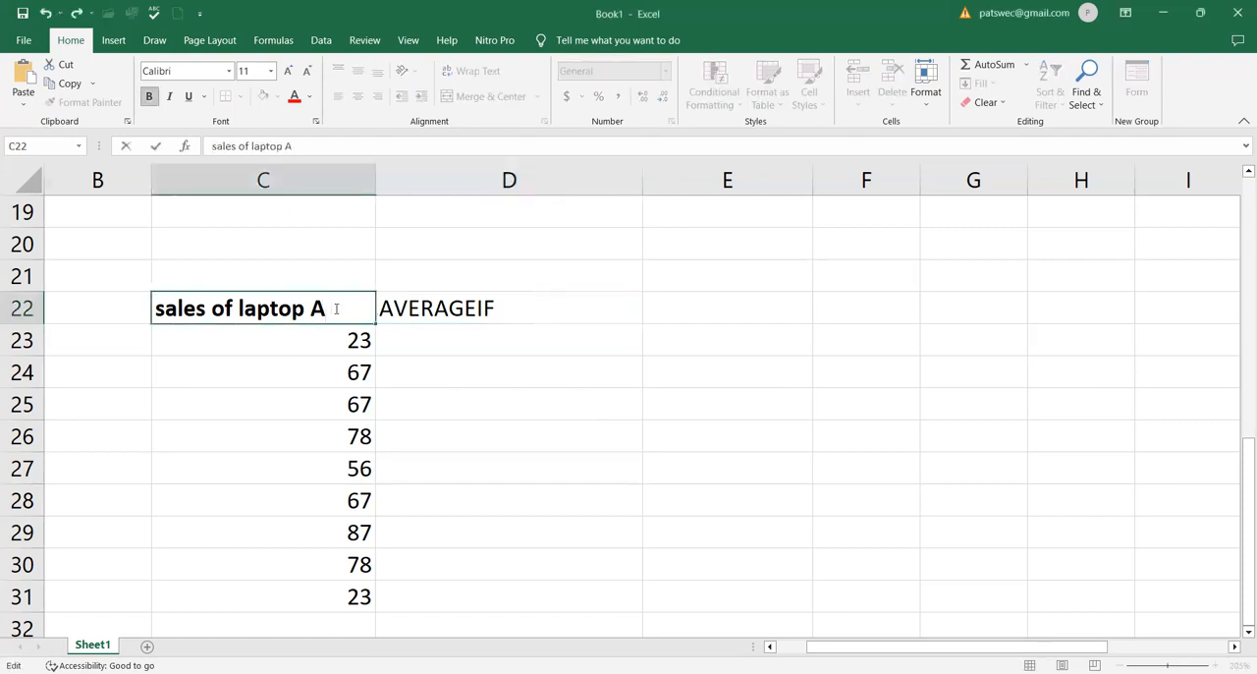
text(()
text($))
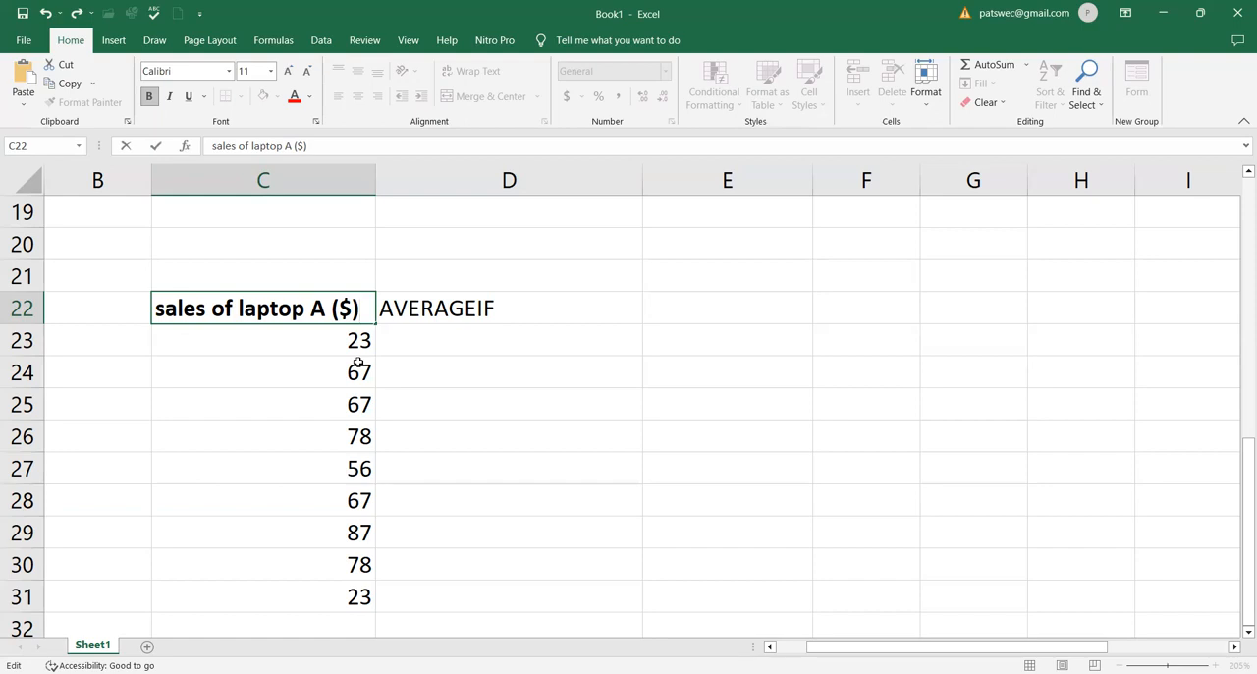
Begin an AVERAGEIF formula in D23 using the range C23:C31
click(455, 349)
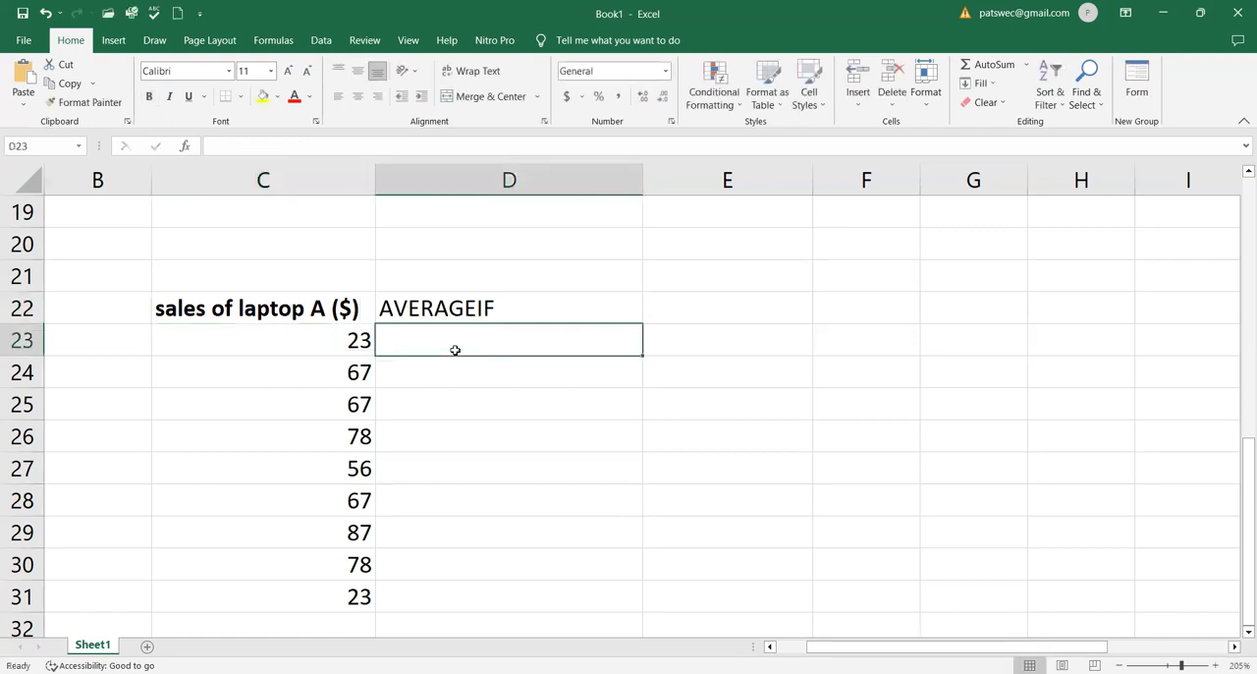
text(=)
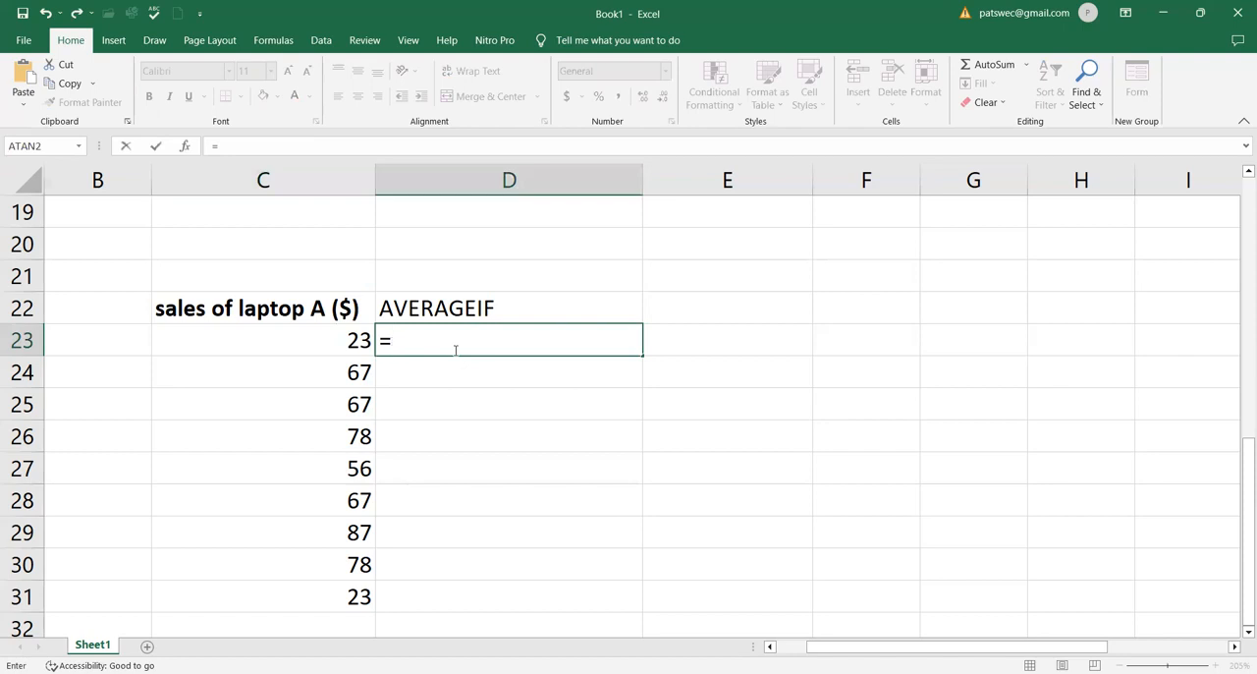
text(avera)
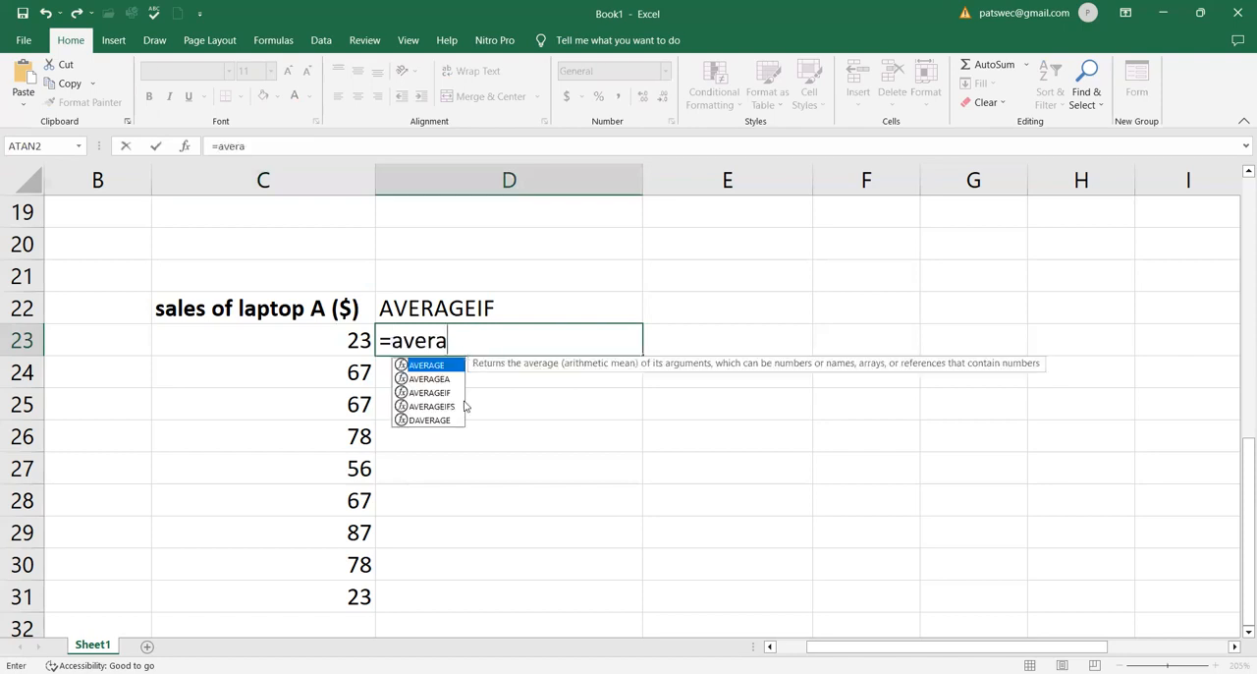
double_click(420, 392)
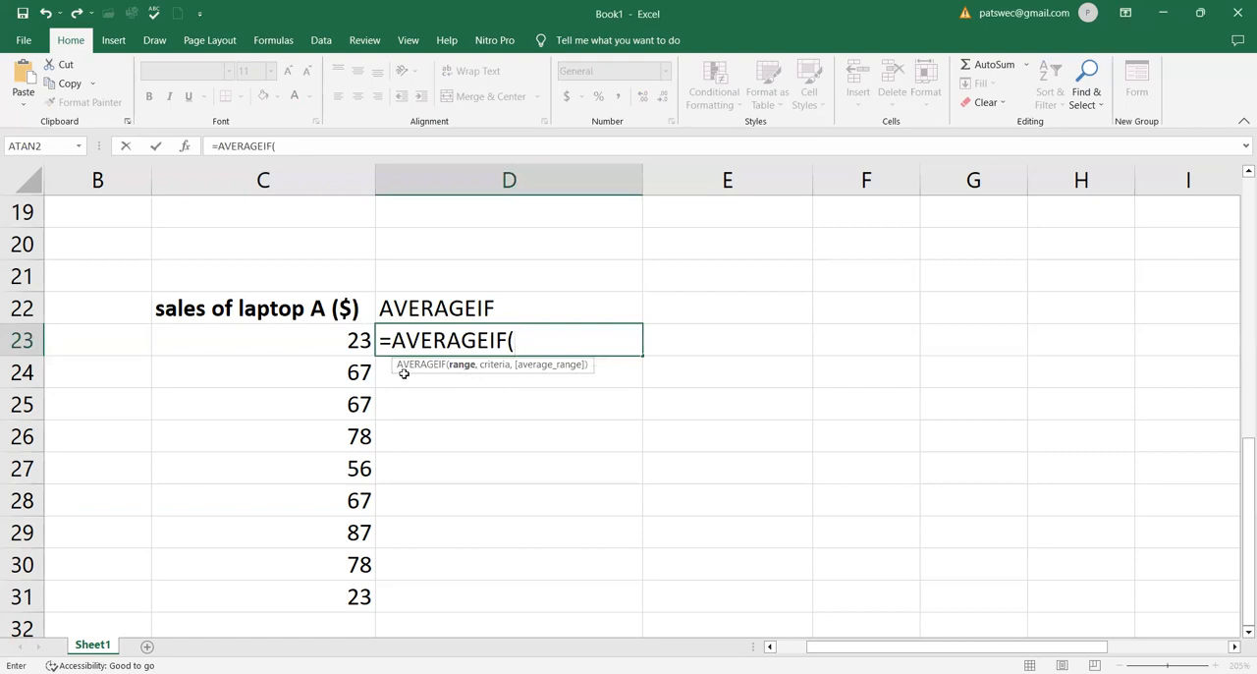
click(352, 342)
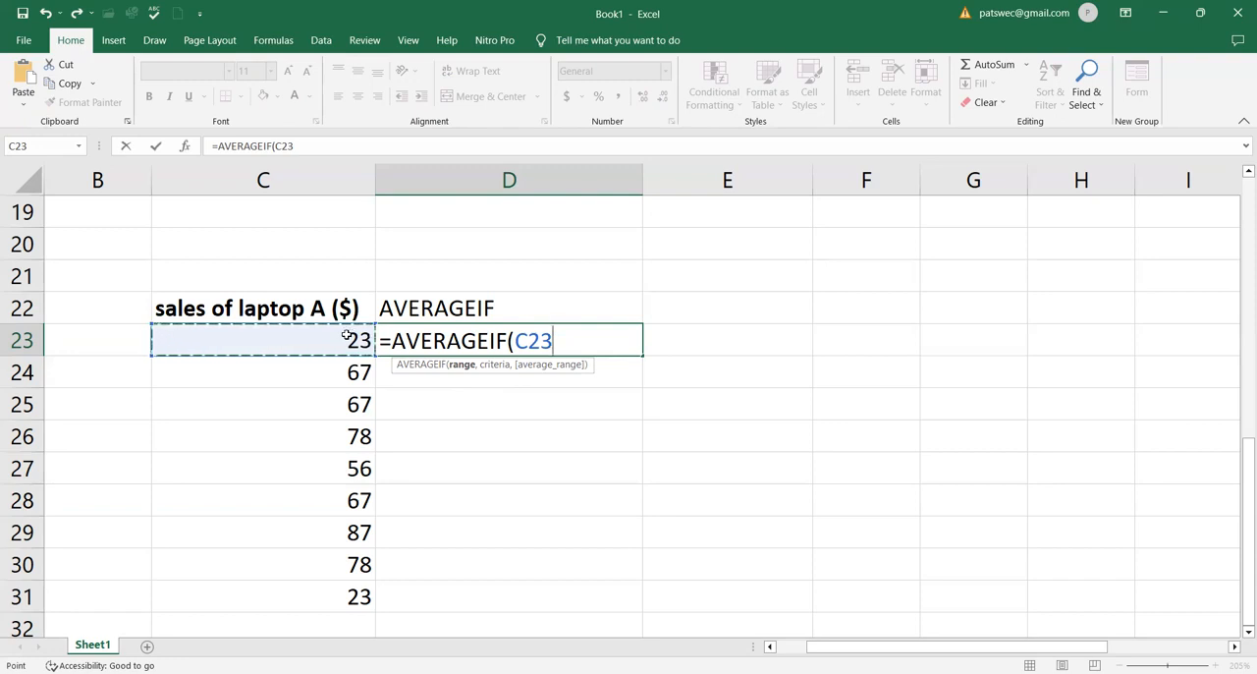
key(F8)
key(BackSpace)
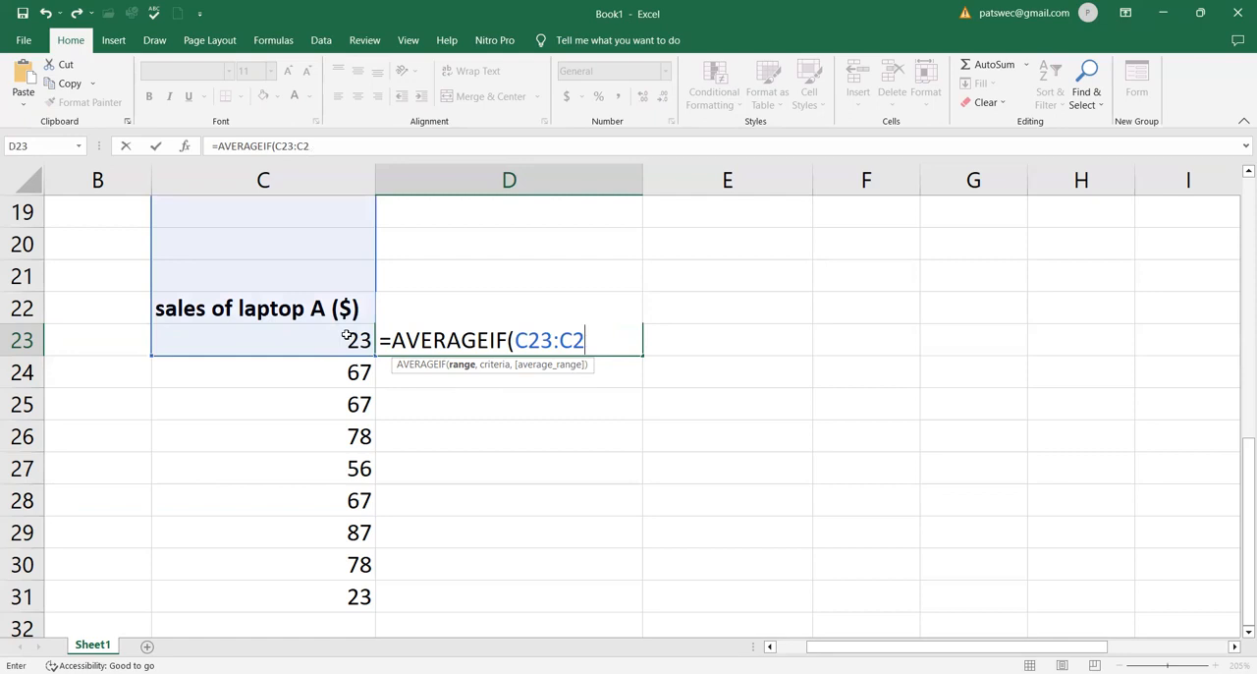
key(BackSpace)
key(BackSpace)
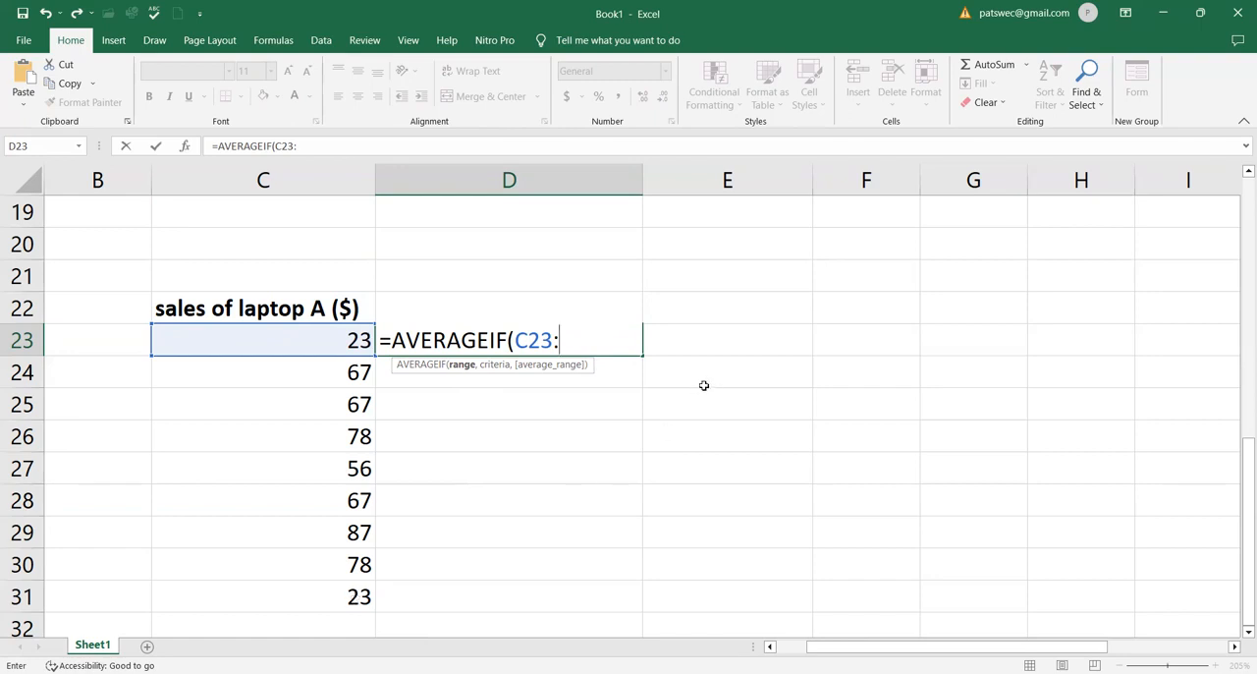
text(c31)
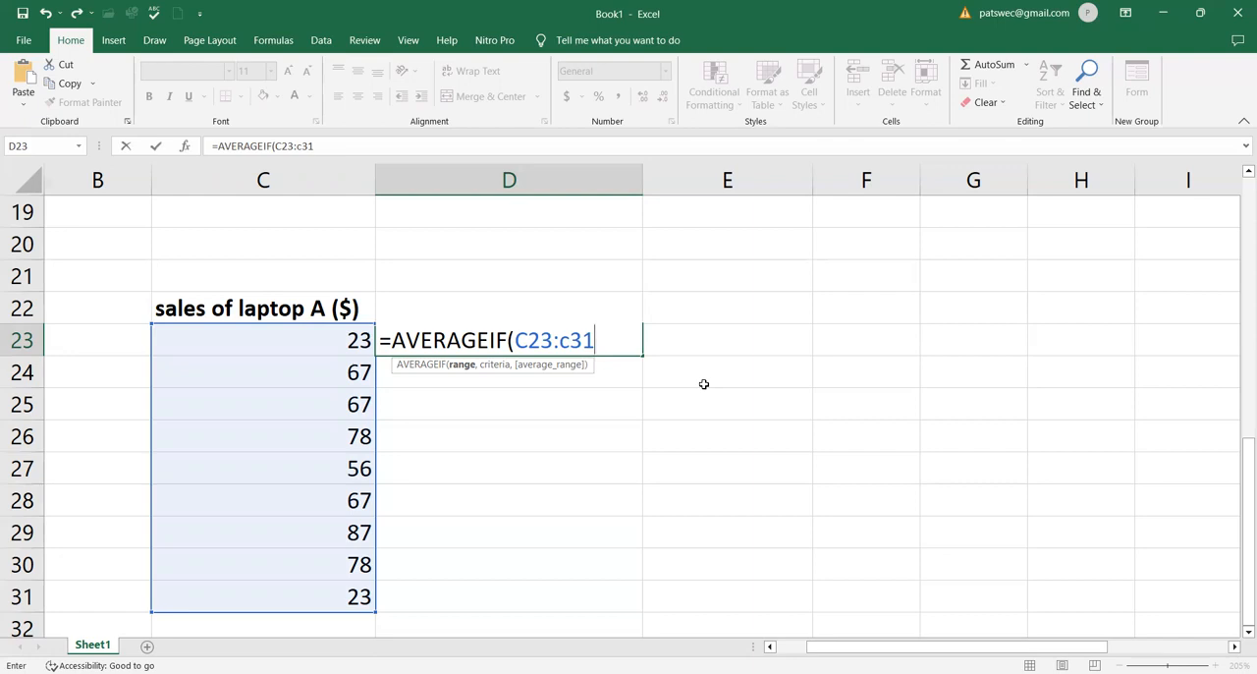
Add the criterion ">=50", close the parenthesis and enter the AVERAGEIF formula
text(,)
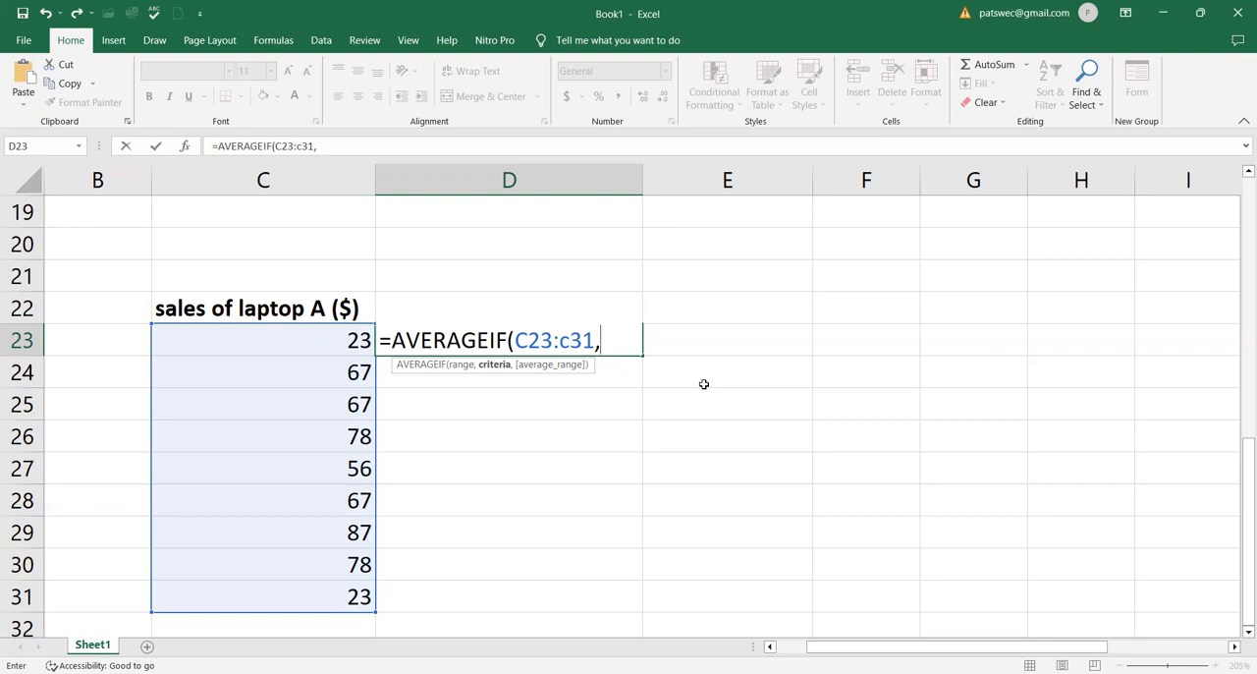
text(">=50)
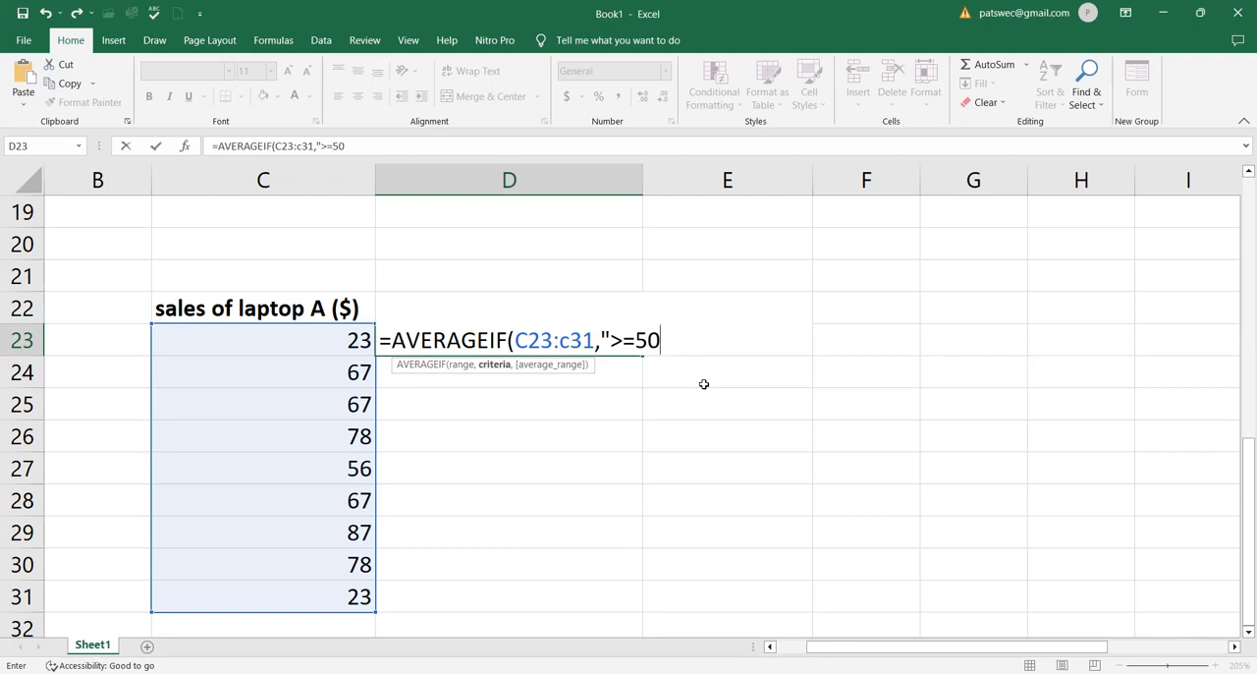
text("))
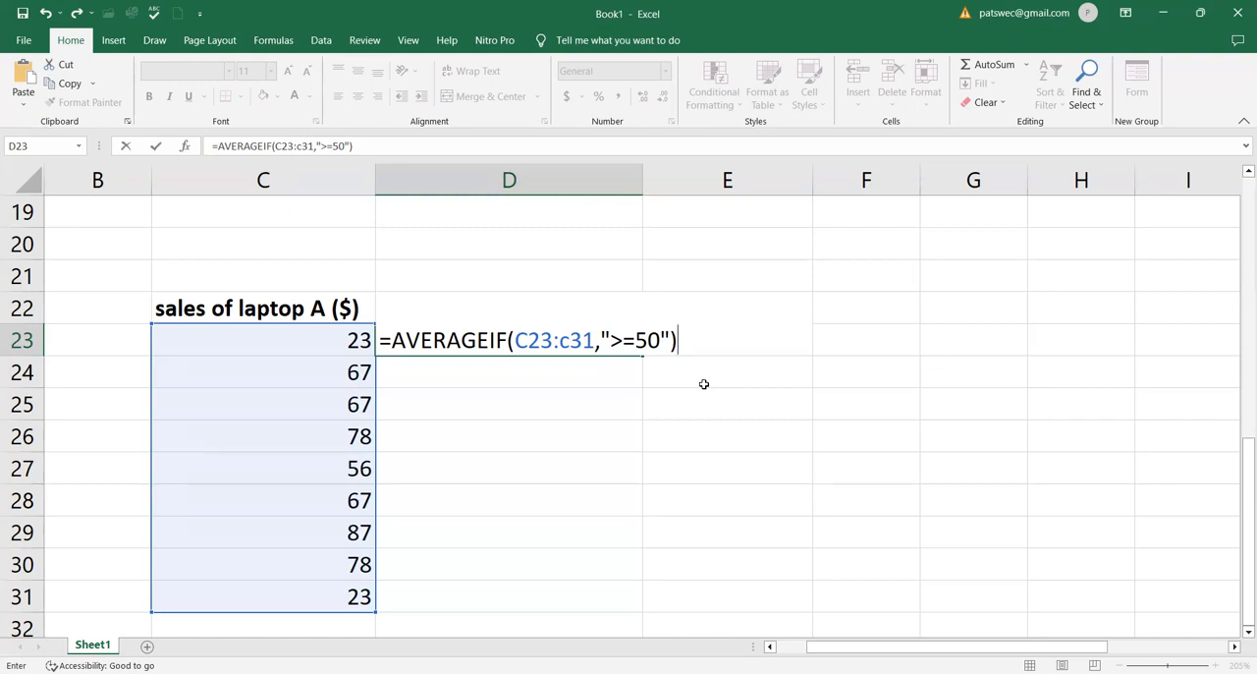
key(Return)
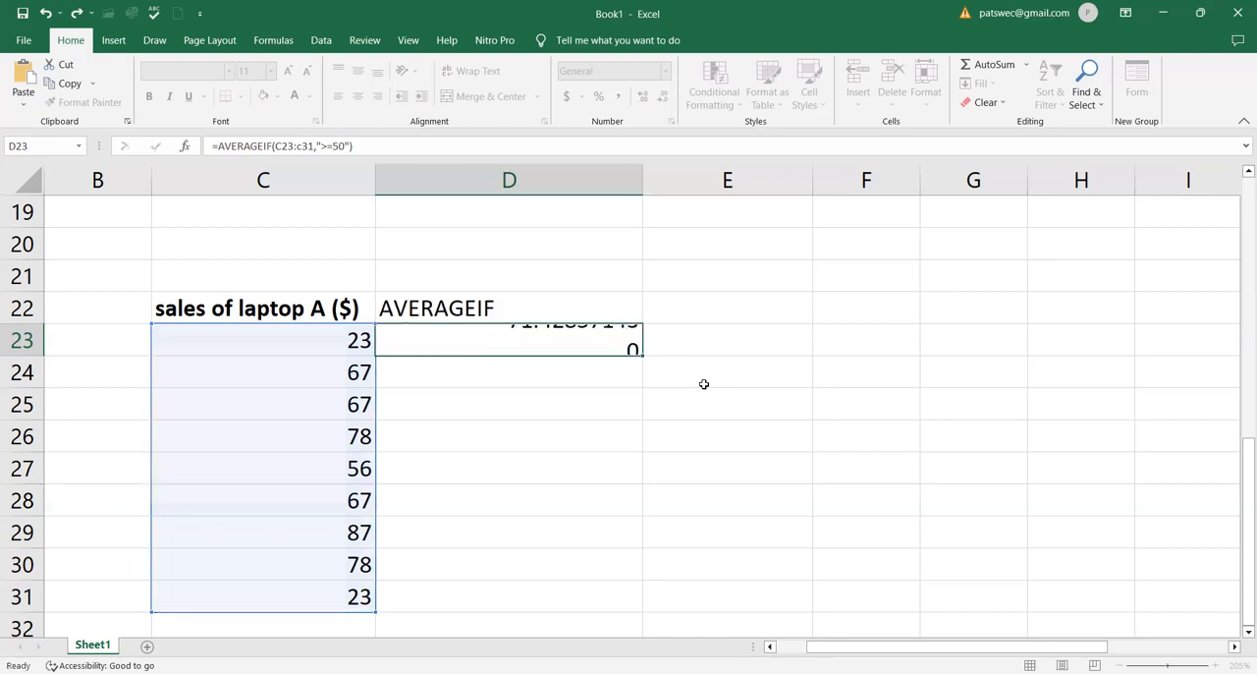
Select the sales cells C24 through C30 to check their average against the AVERAGEIF result
click(591, 339)
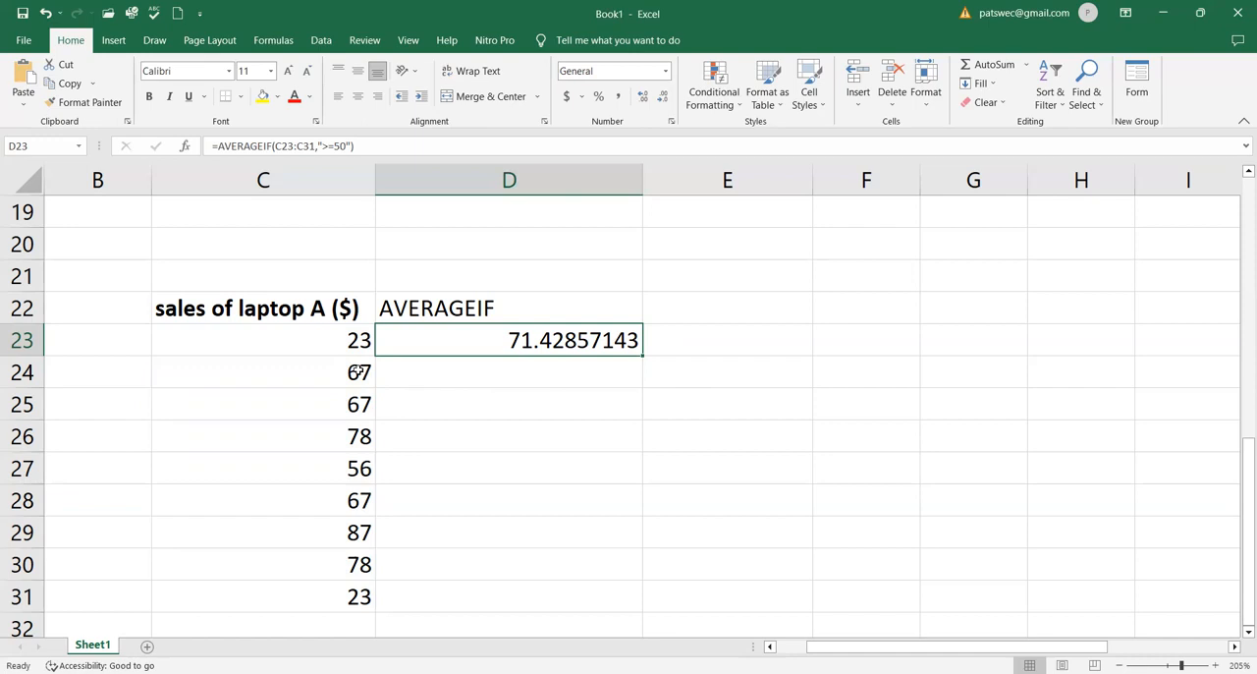
click(358, 371)
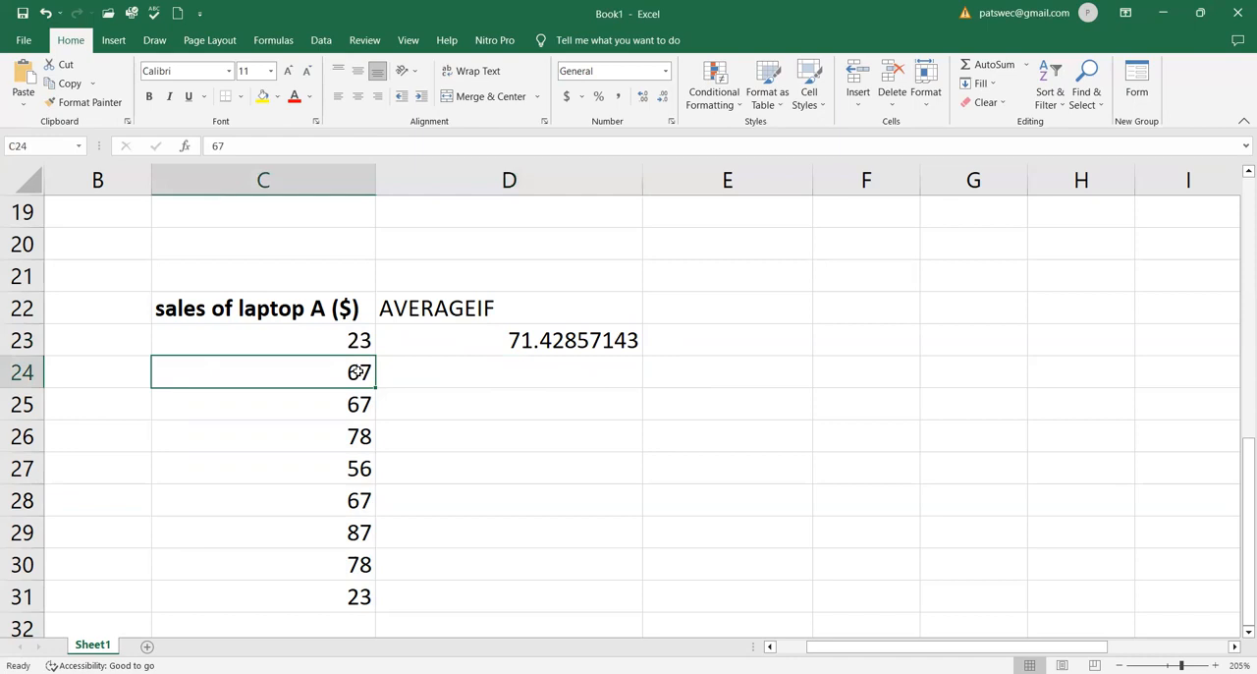
ctrl+click(360, 404)
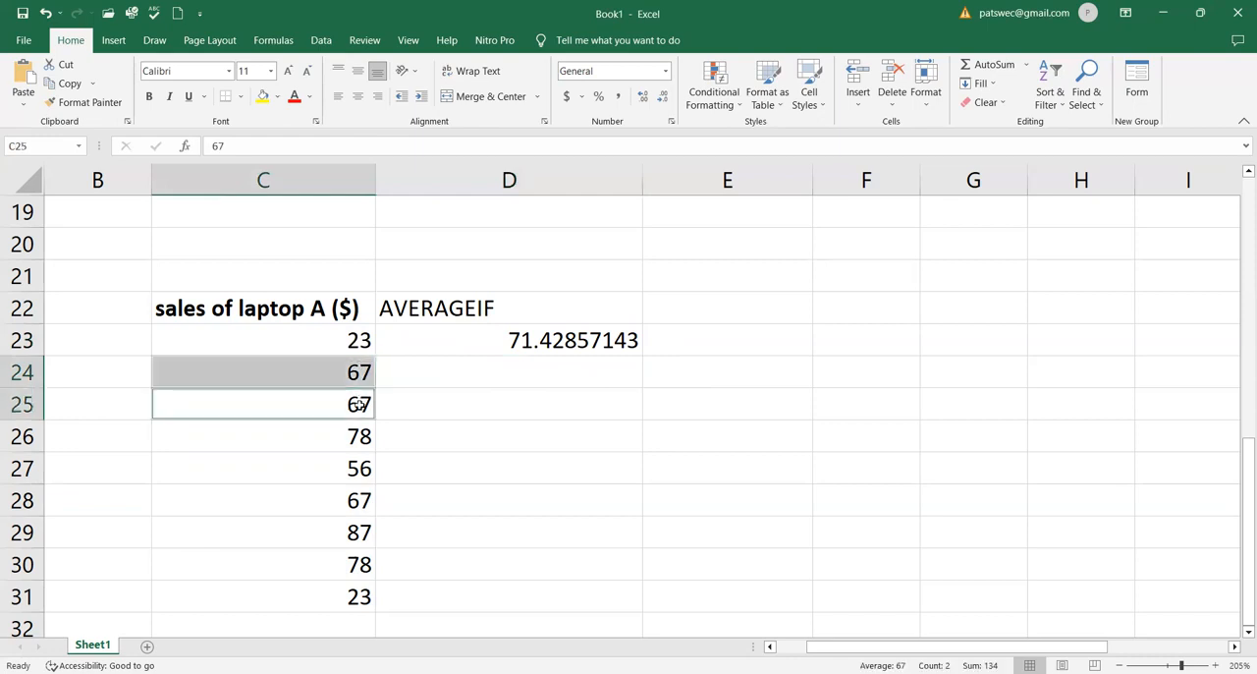
ctrl+click(359, 436)
ctrl+click(360, 469)
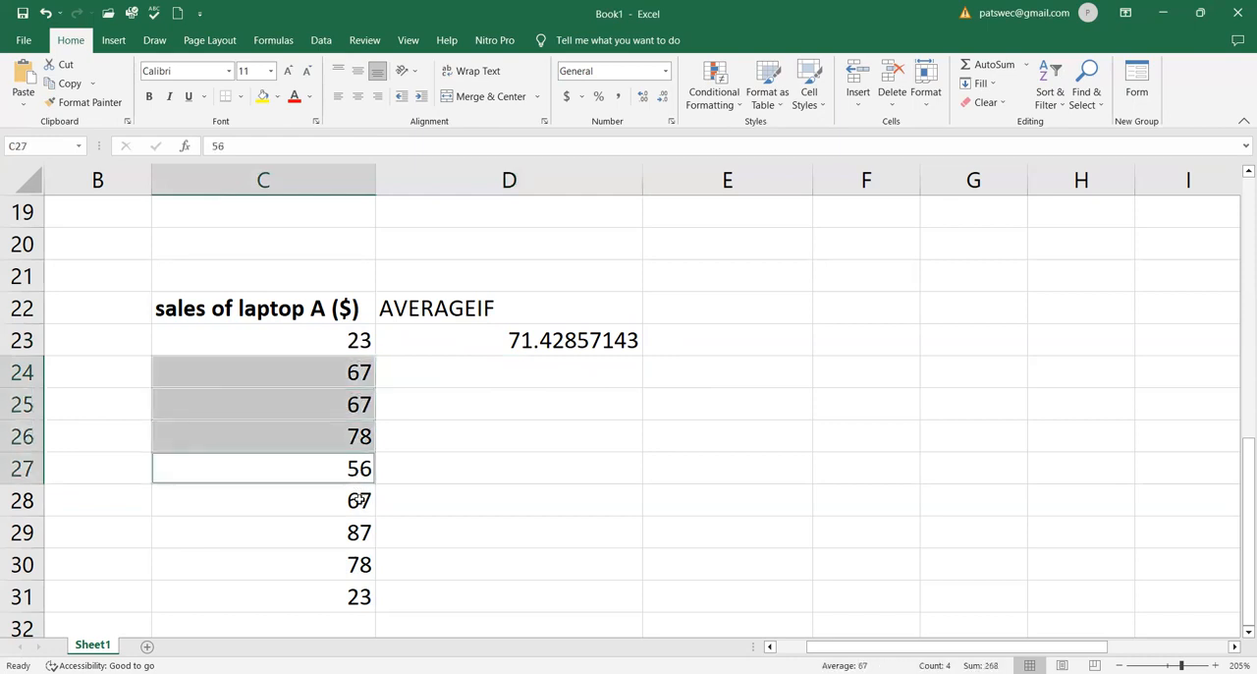
ctrl+click(360, 500)
ctrl+click(359, 532)
ctrl+click(363, 565)
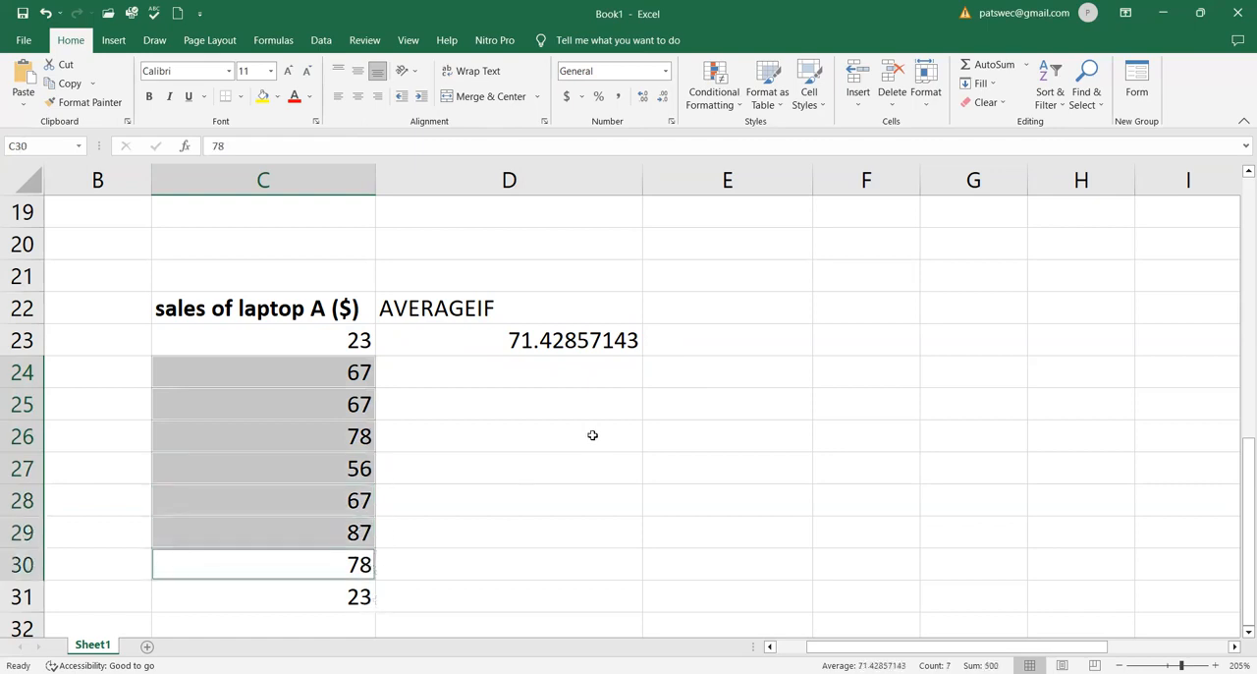
Start an AVERAGE formula in D25 referencing cells C24, C25 and C26 individually
ctrl+click(525, 405)
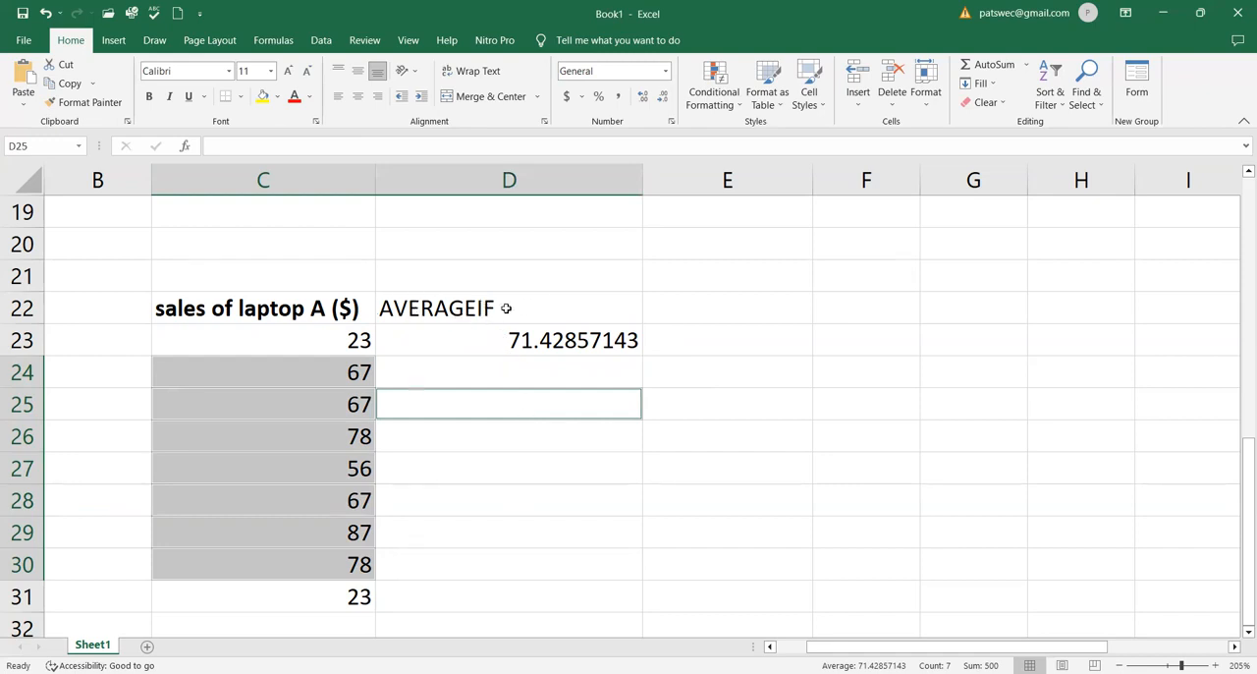
click(568, 469)
key(Up)
key(Up)
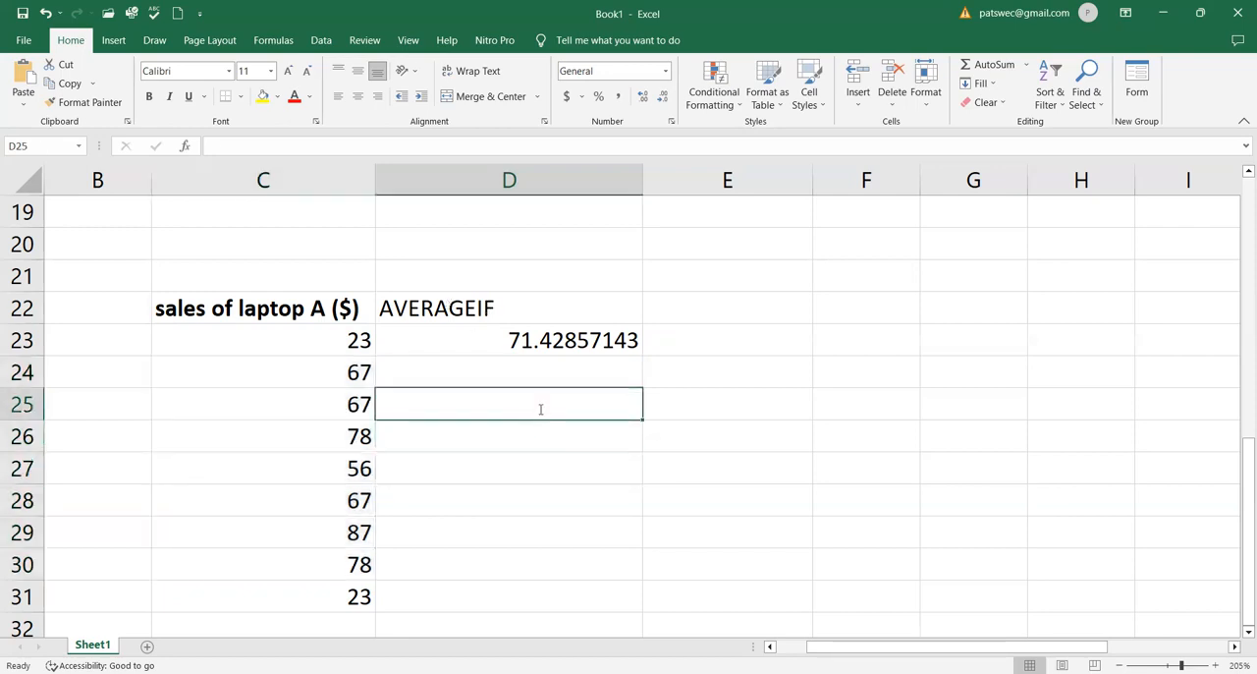
text(=)
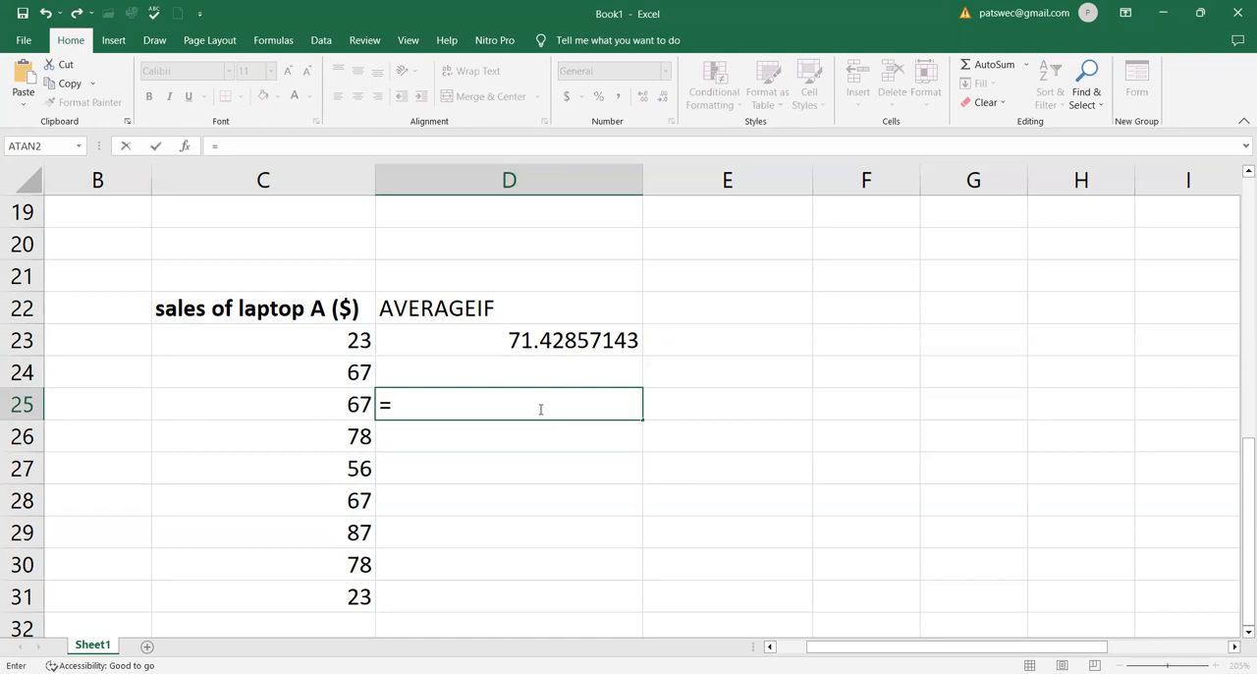
text(avera)
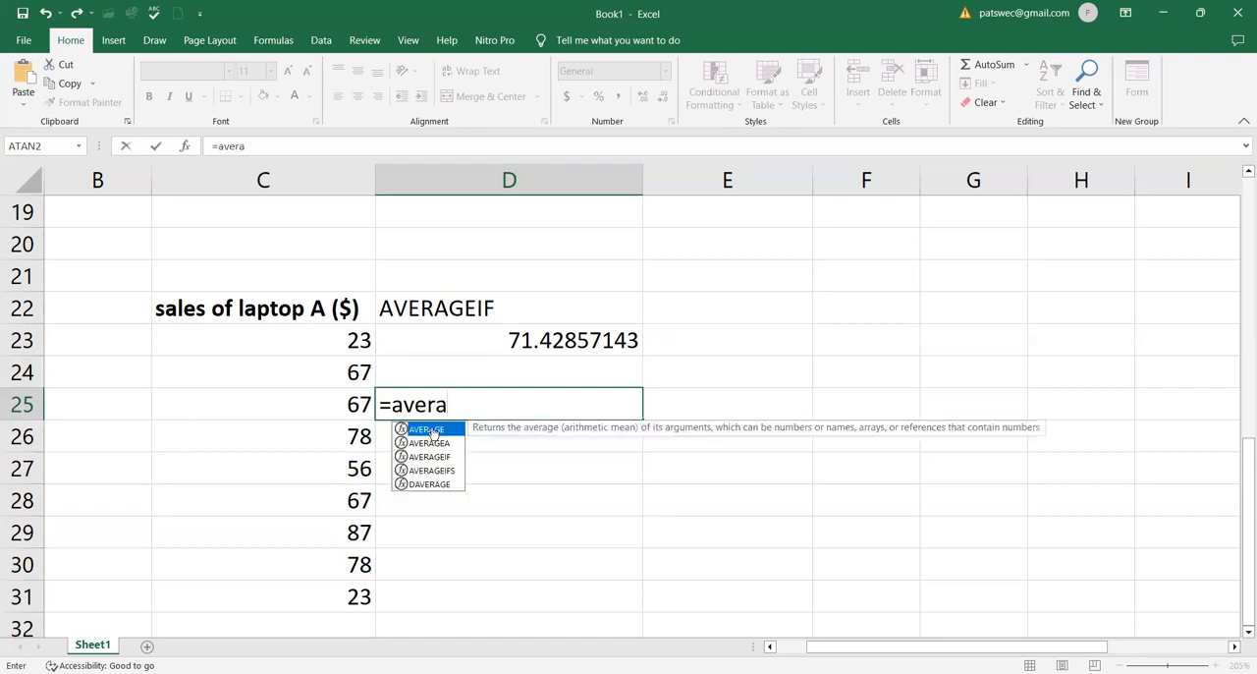
double_click(432, 430)
click(355, 372)
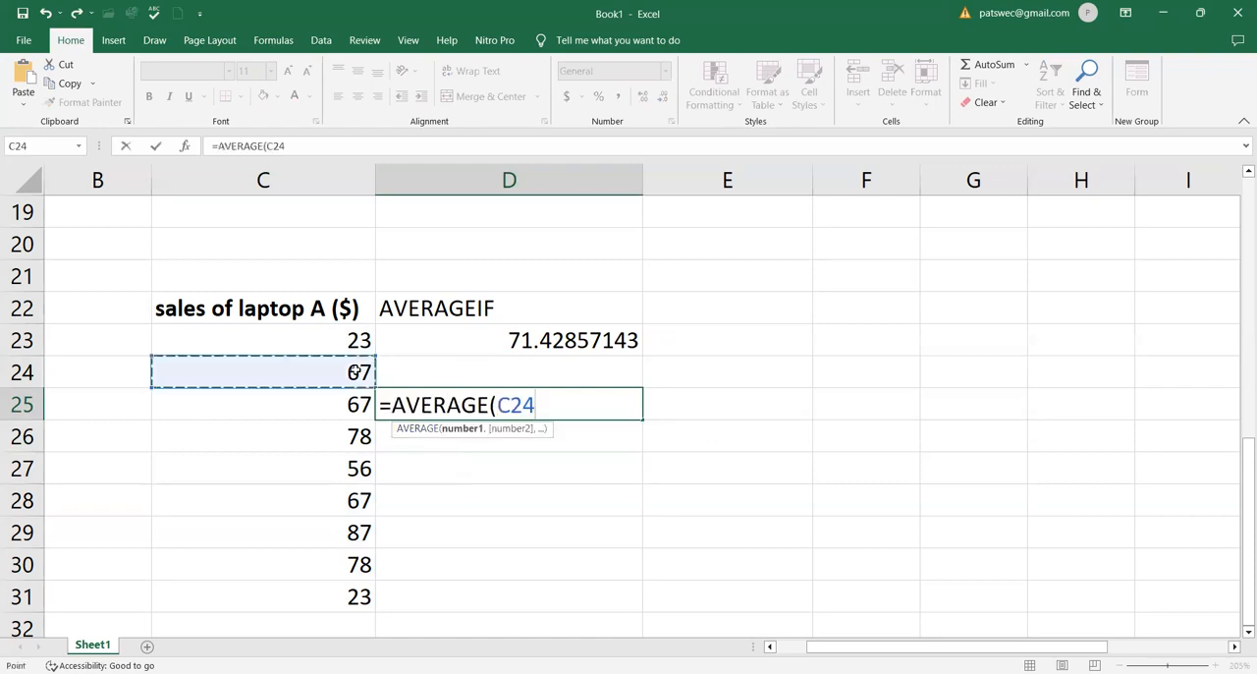
text(,)
click(356, 403)
text(,)
click(356, 436)
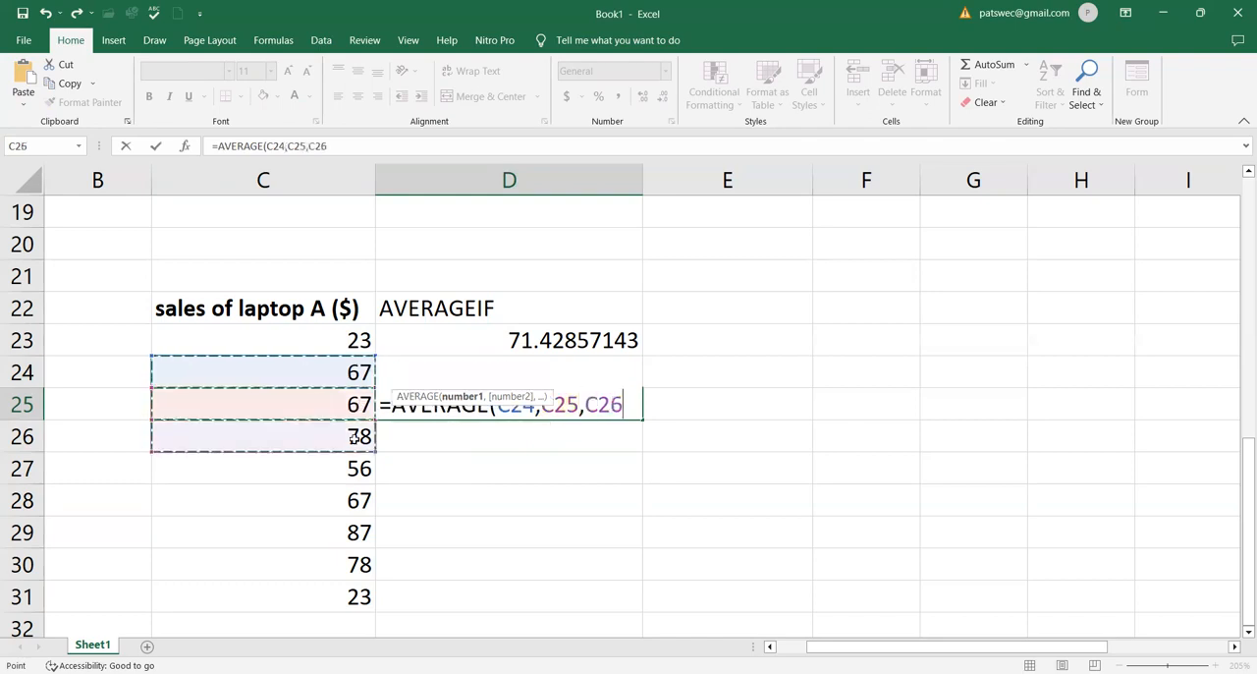
Add C27, C28, C29 and C30 to the AVERAGE arguments and enter the formula
text(,)
click(357, 469)
text(,)
click(359, 503)
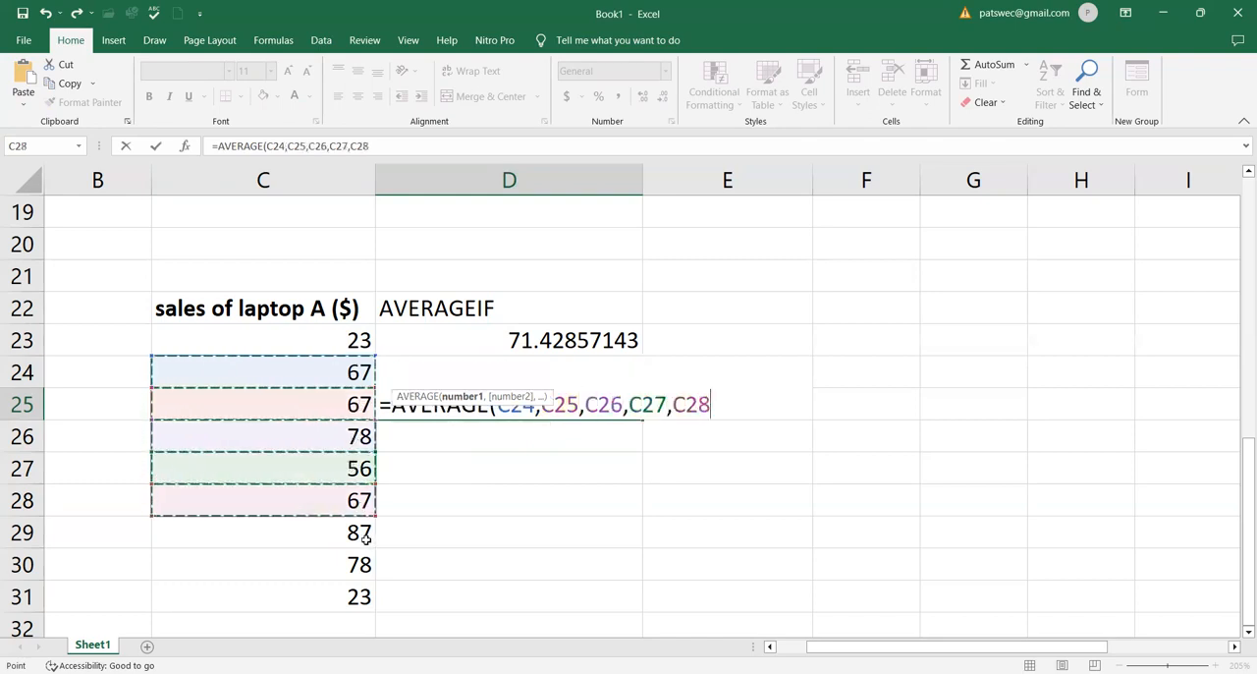
text(,)
click(360, 532)
text(,)
click(361, 565)
text())
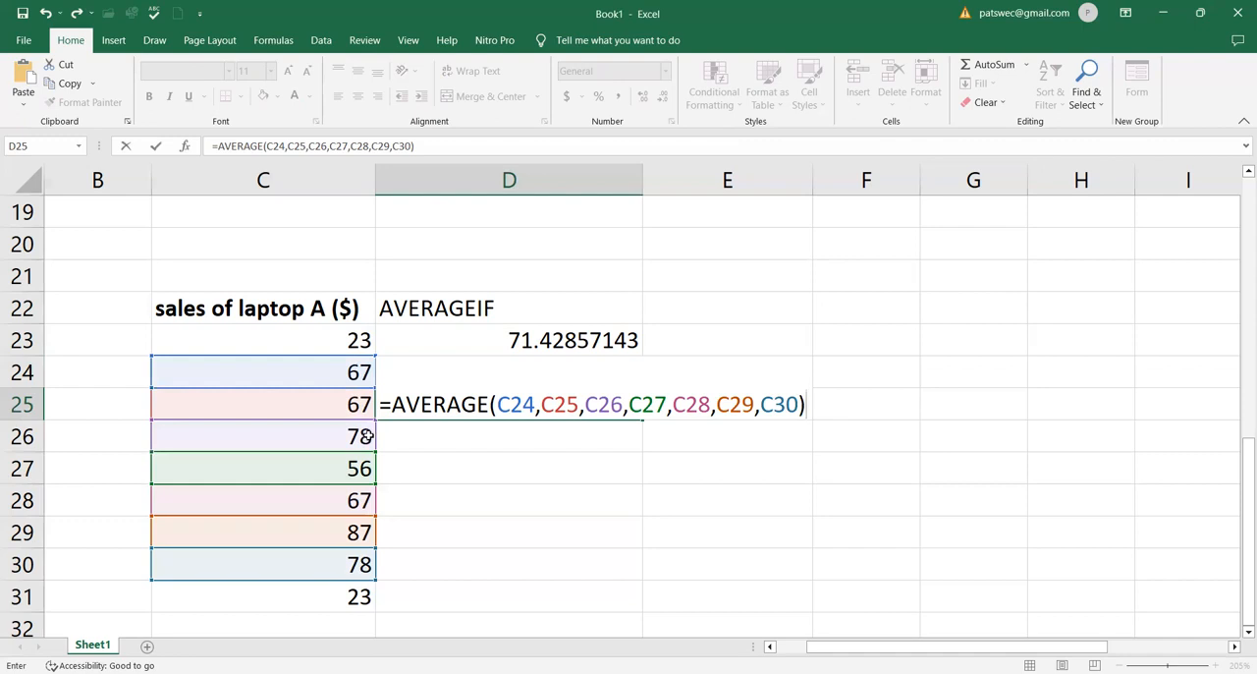
key(Return)
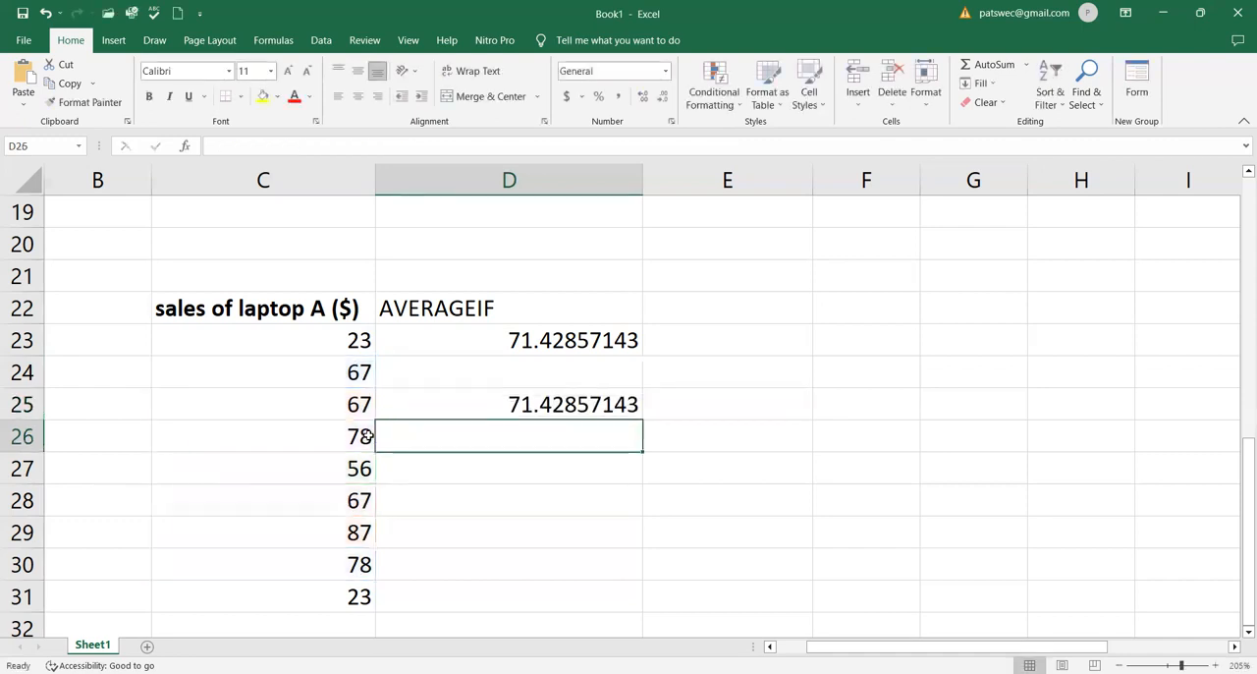
Label cell C21 as "example 1"
click(582, 408)
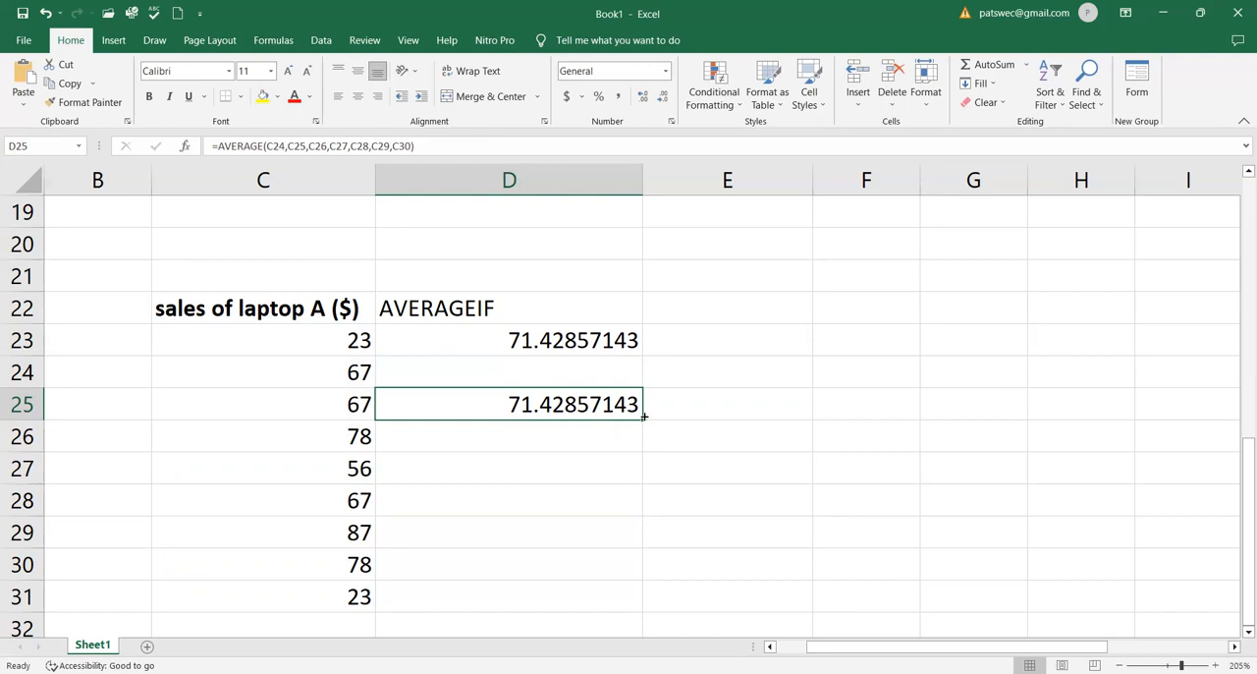
click(607, 340)
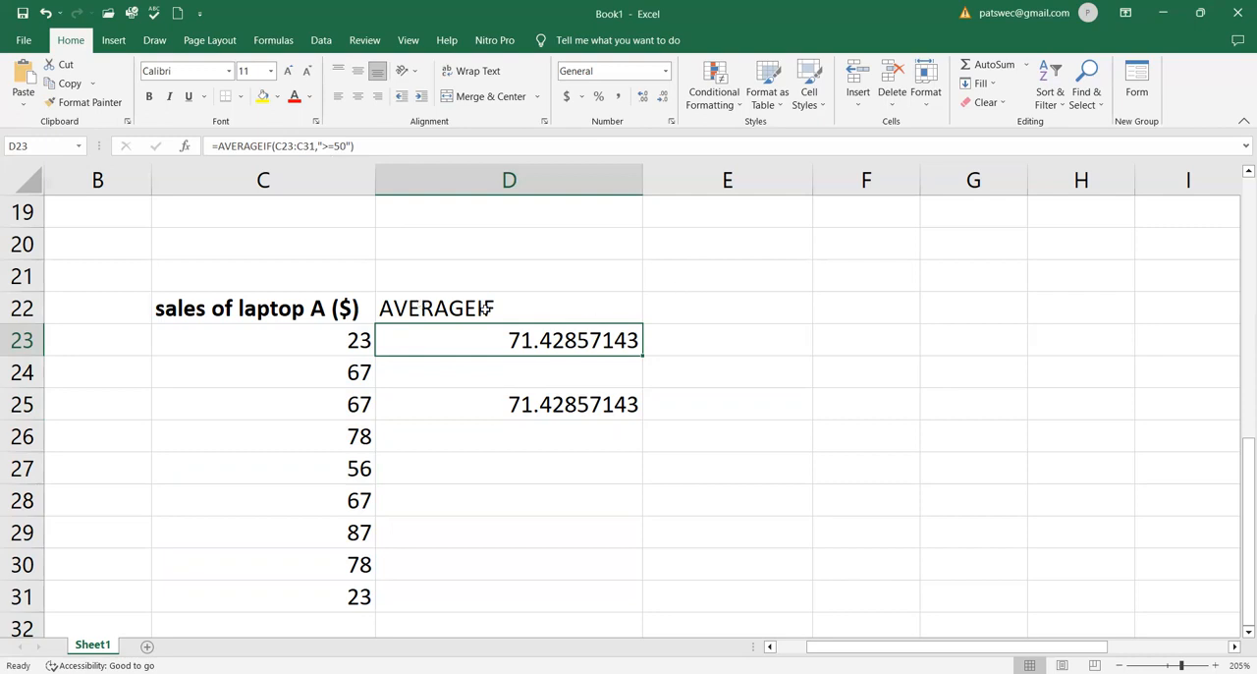
click(196, 265)
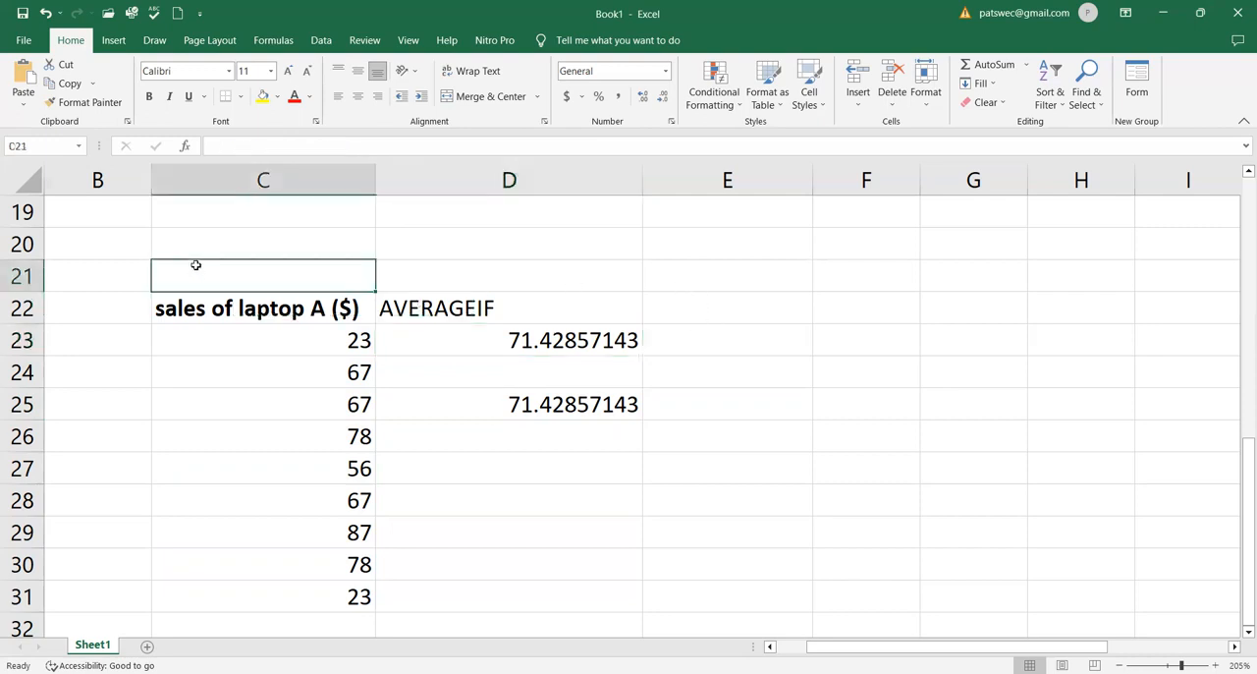
text(exa)
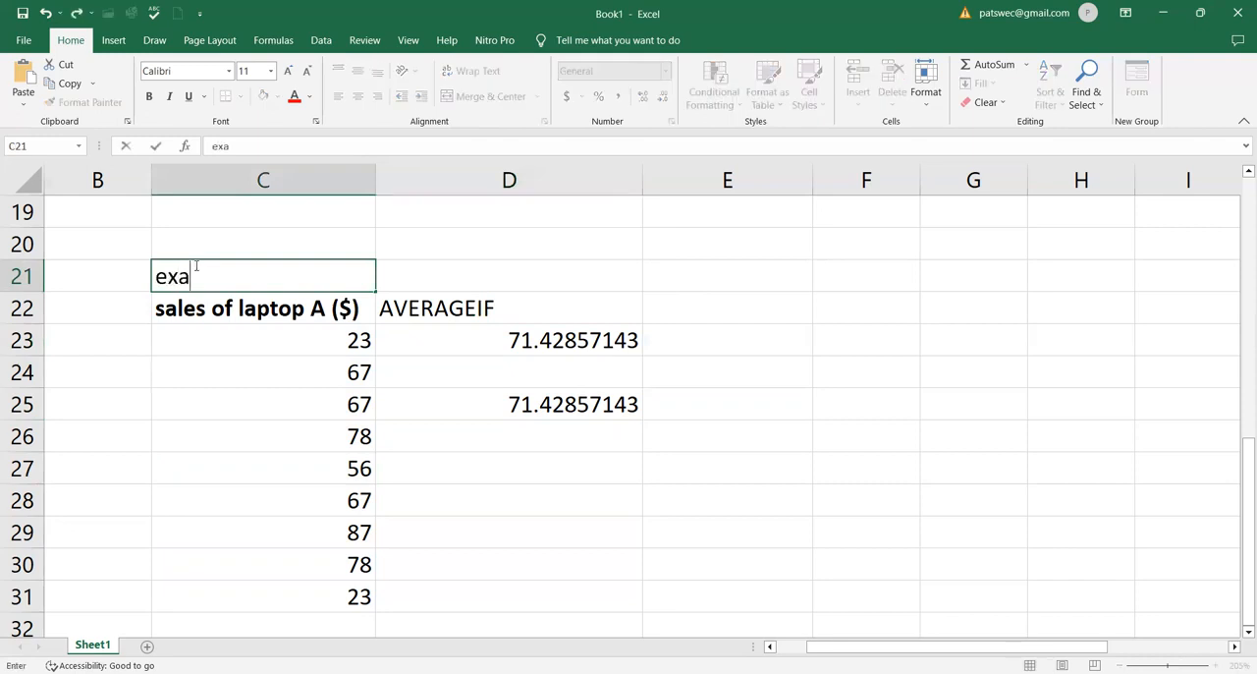
text(mple 1)
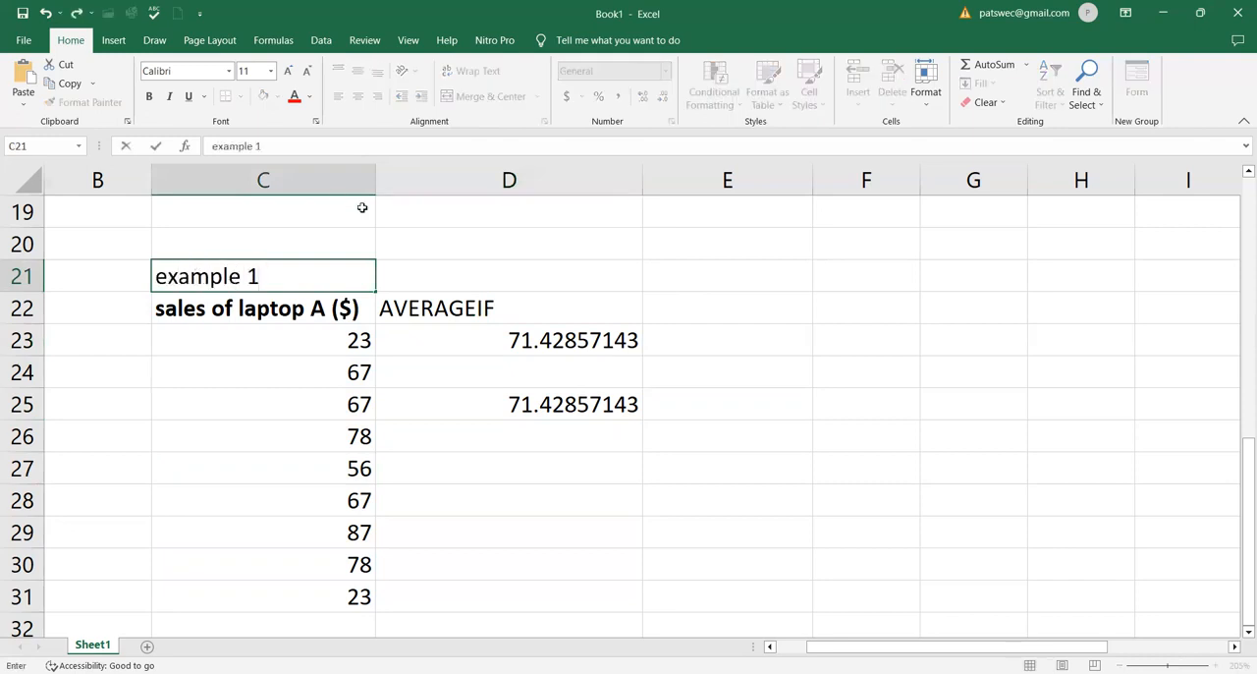
click(687, 273)
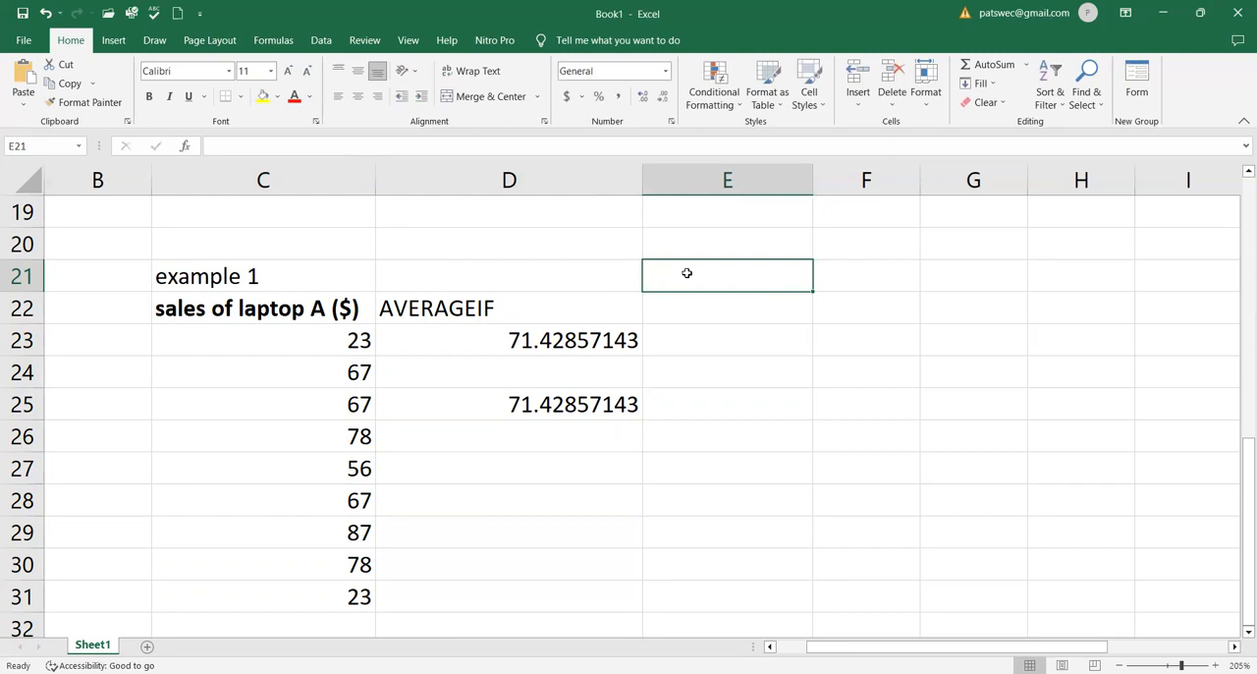
Label cell E21 as "example 2"
text(exa)
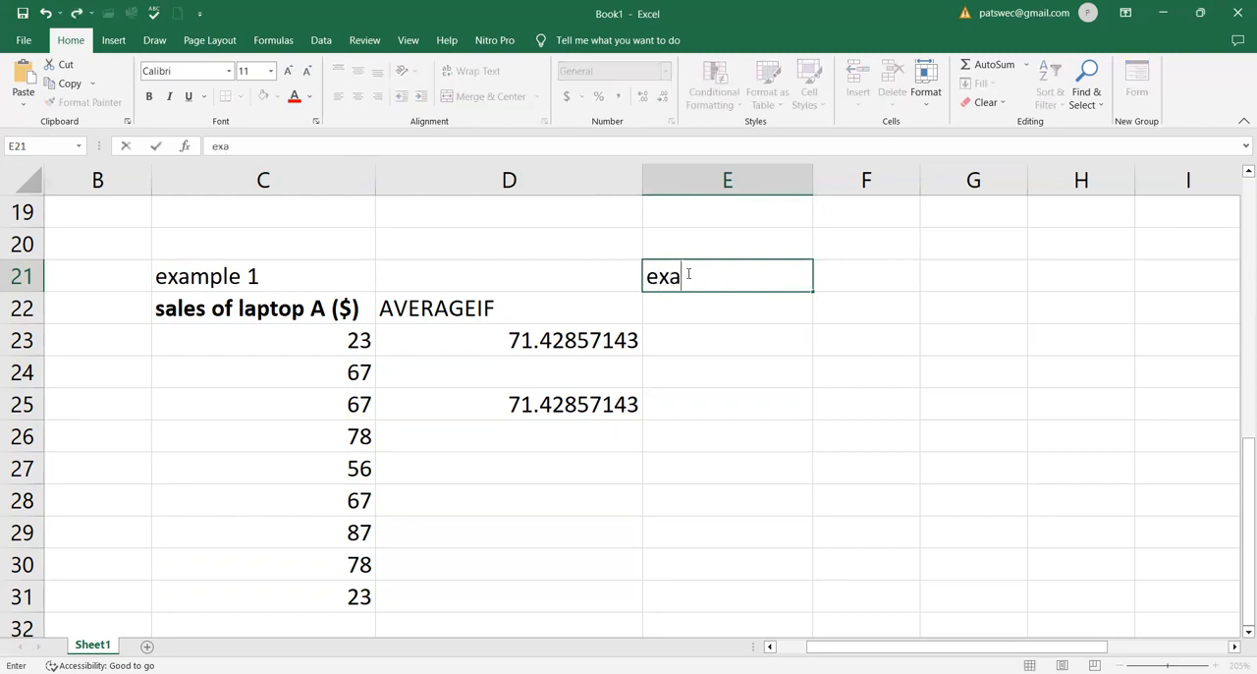
text(mple 2)
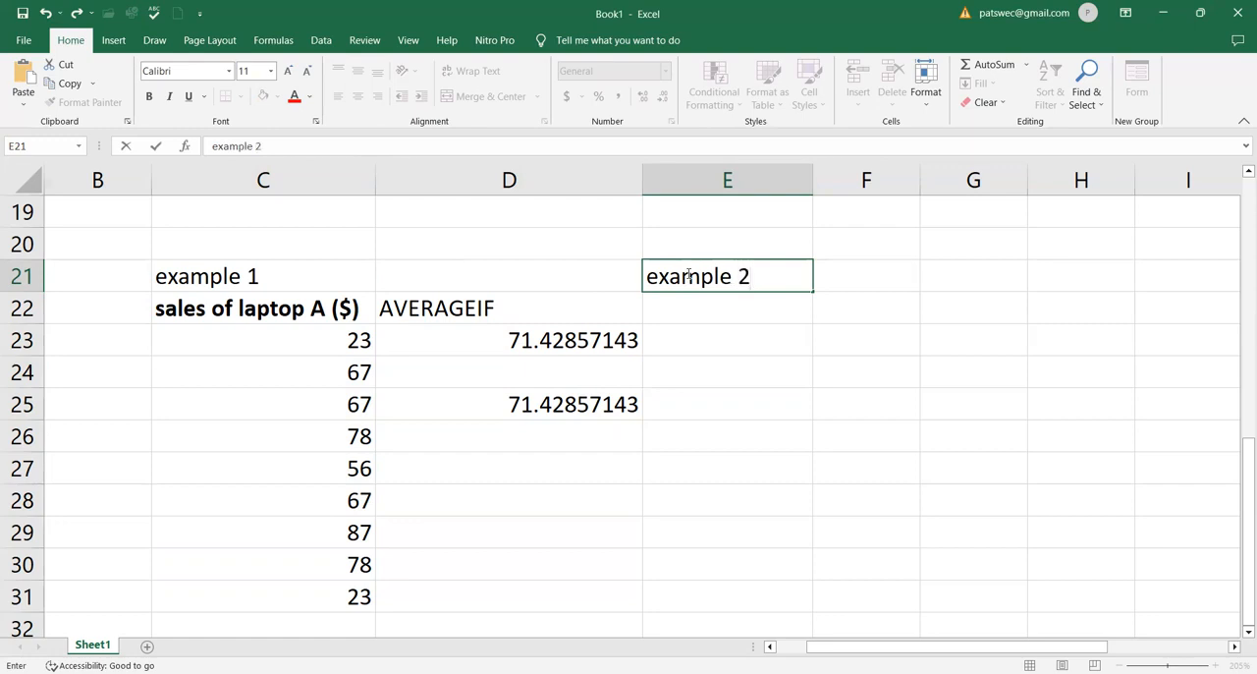
click(698, 310)
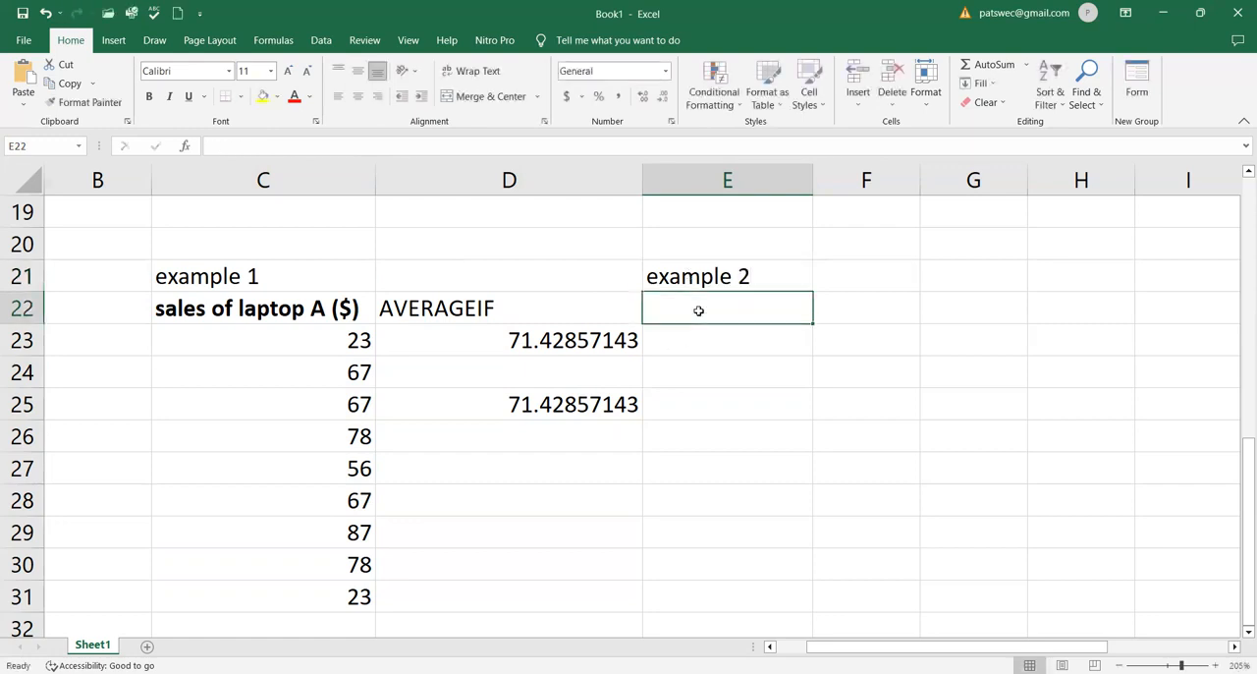
Enter the heading "Marks of student A in Biology" in cell E22
text(m)
key(BackSpace)
text(Ma)
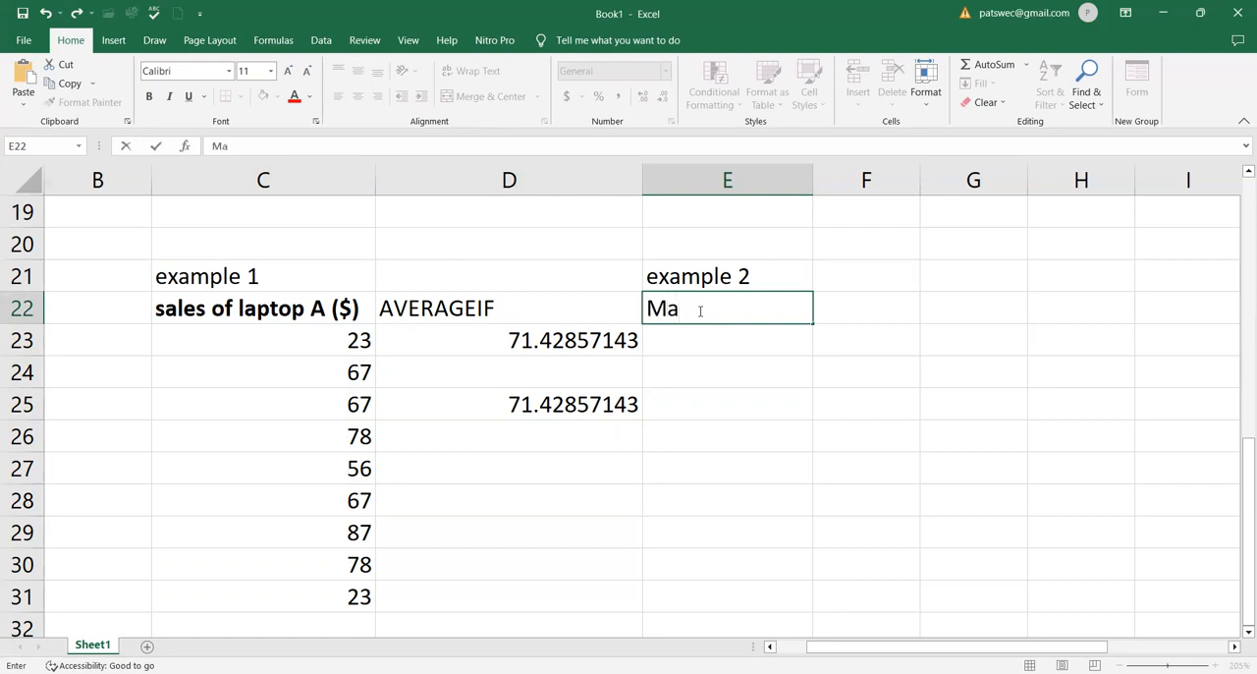
text(rks of st)
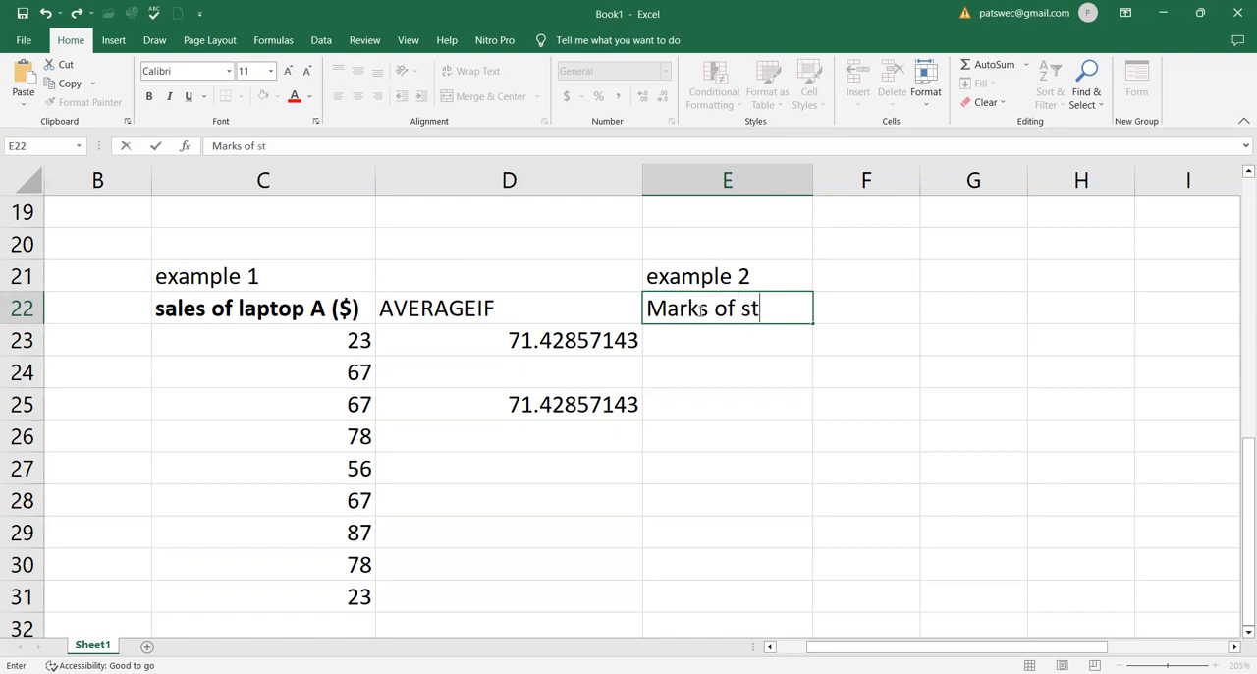
text(udent)
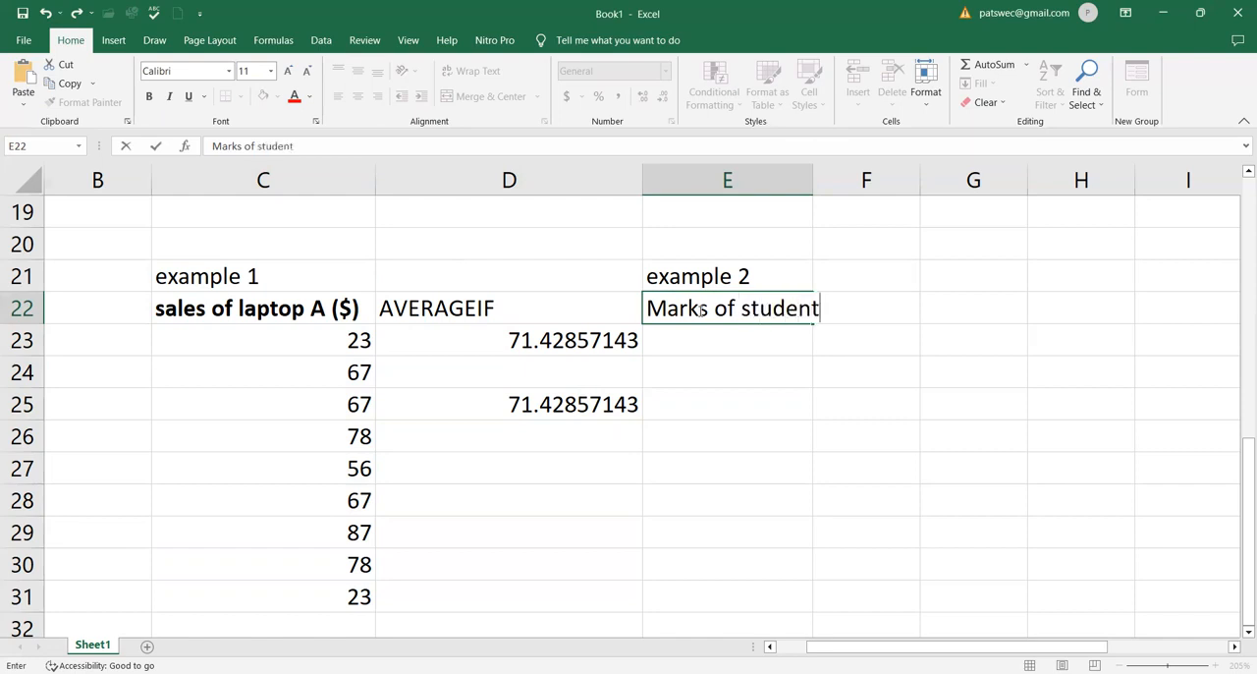
text( A in Bio)
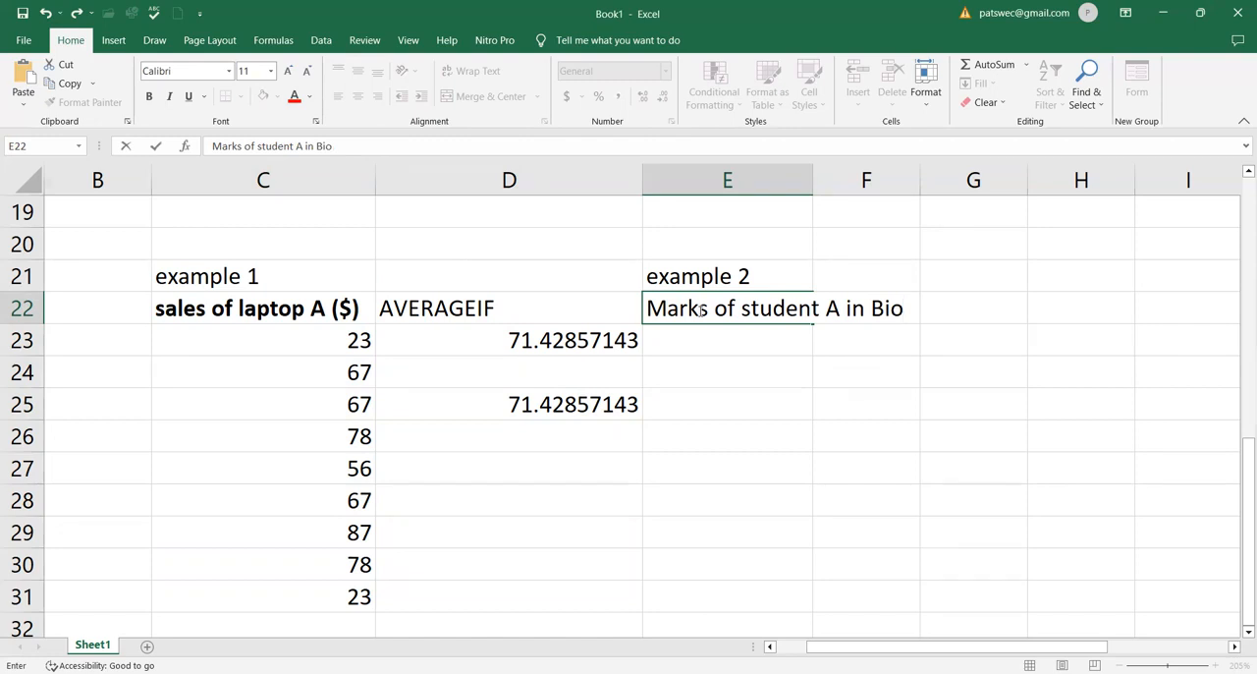
text(k)
key(BackSpace)
text(logy)
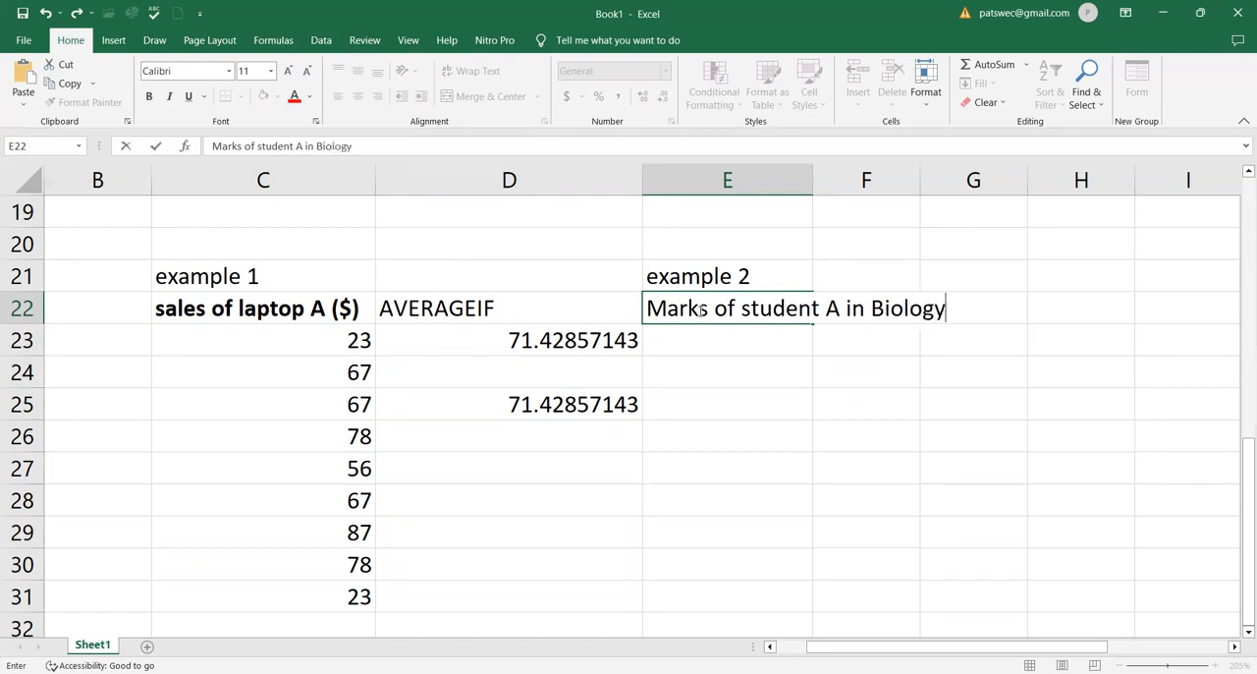
click(841, 432)
Enter the marks 67, 89, 67 and 23 in cells E23 through E26
click(746, 337)
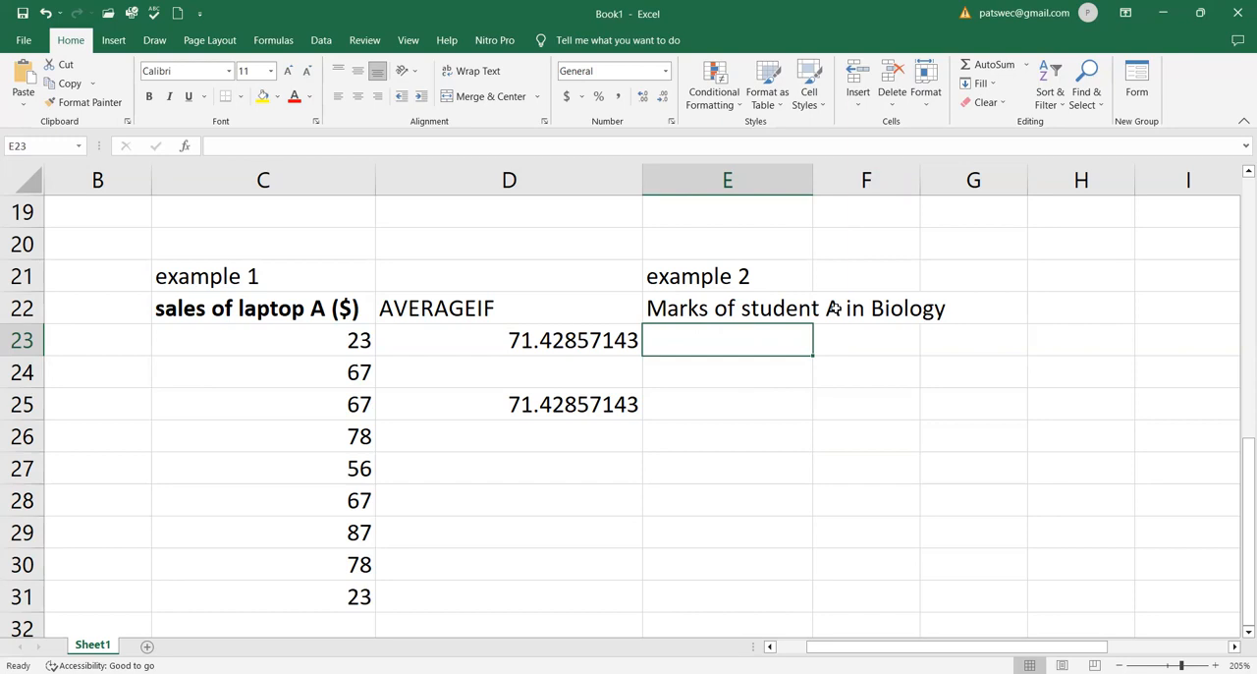
text(67)
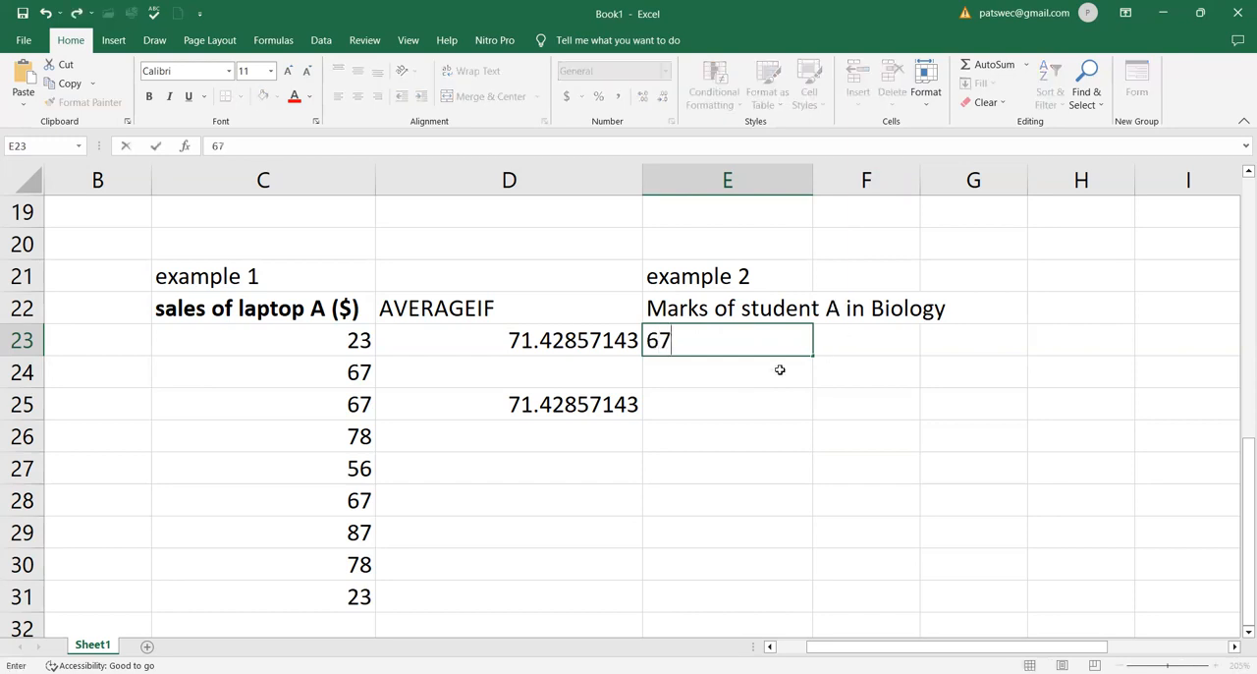
click(768, 372)
text(89)
click(747, 405)
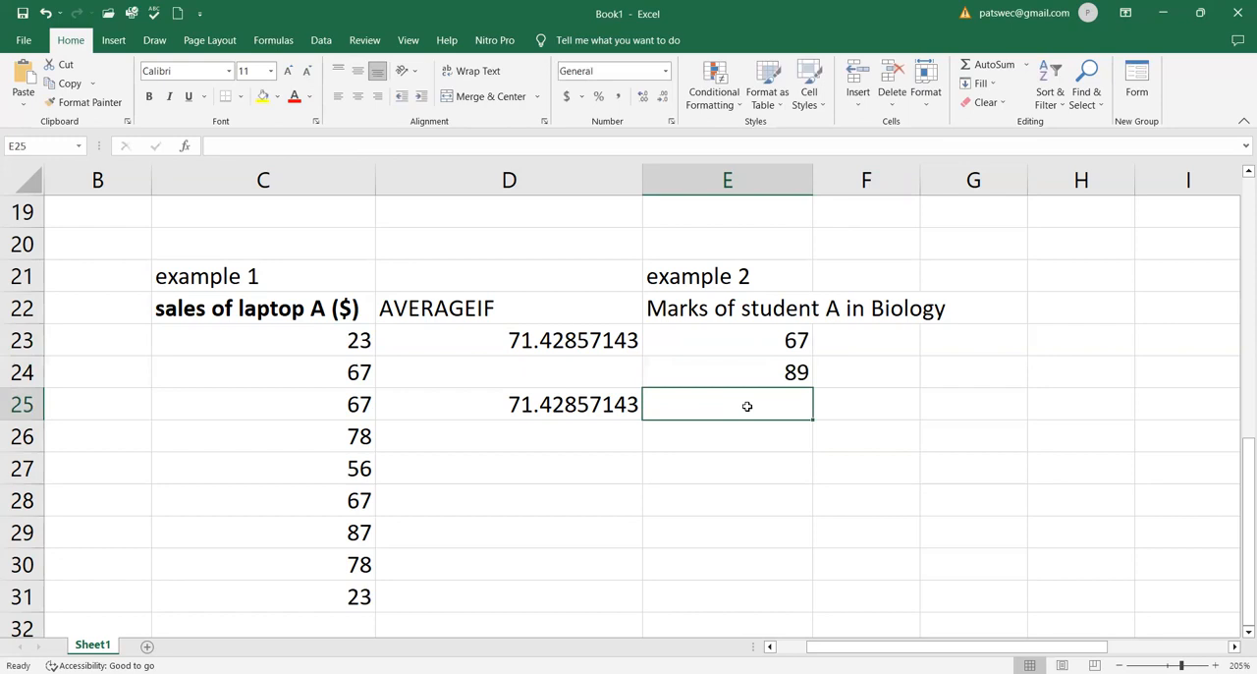
text(67)
click(760, 443)
text(34)
click(708, 486)
click(723, 450)
text(23)
Enter the marks 78, 34, 34 and 78 in cells E27 through E30
click(750, 479)
text(78)
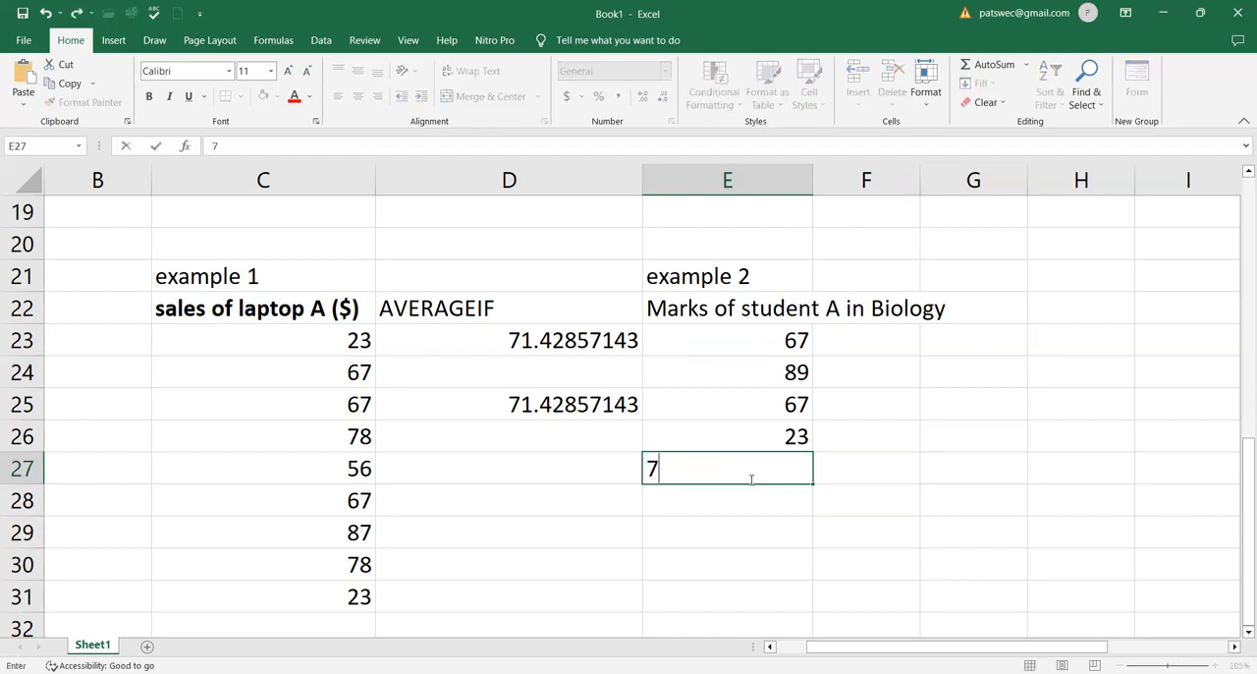
click(797, 489)
text(34)
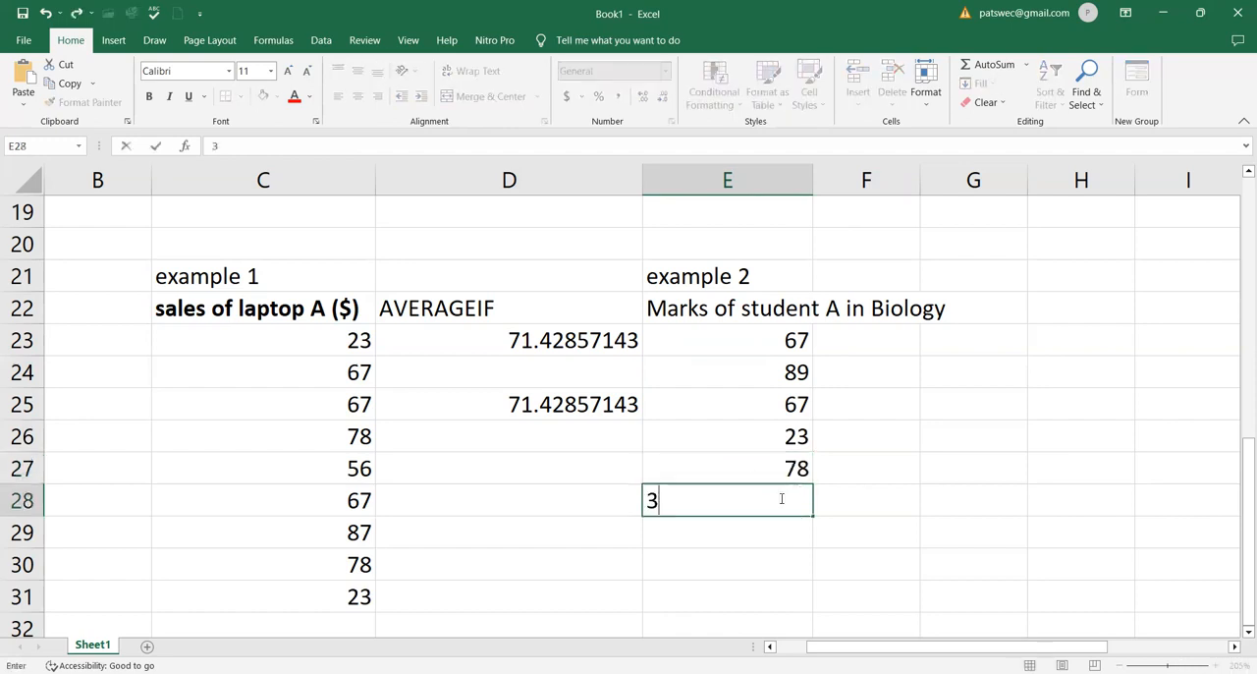
click(764, 531)
text(34)
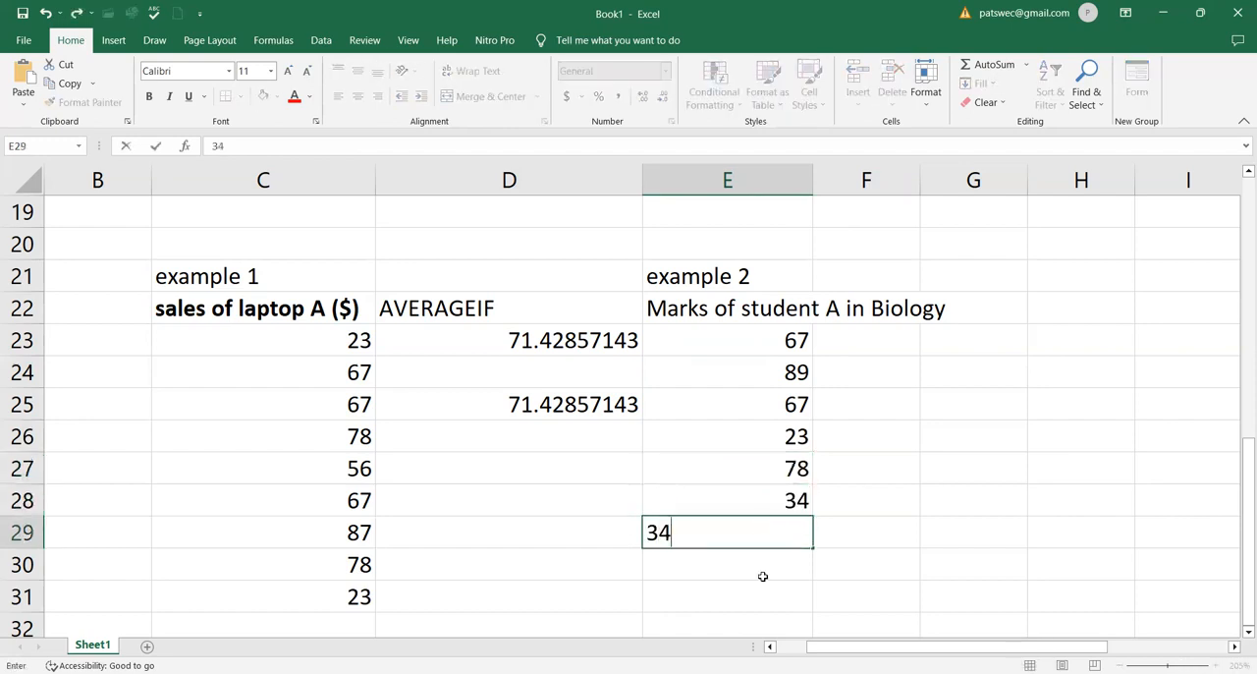
click(762, 575)
text(78)
click(850, 566)
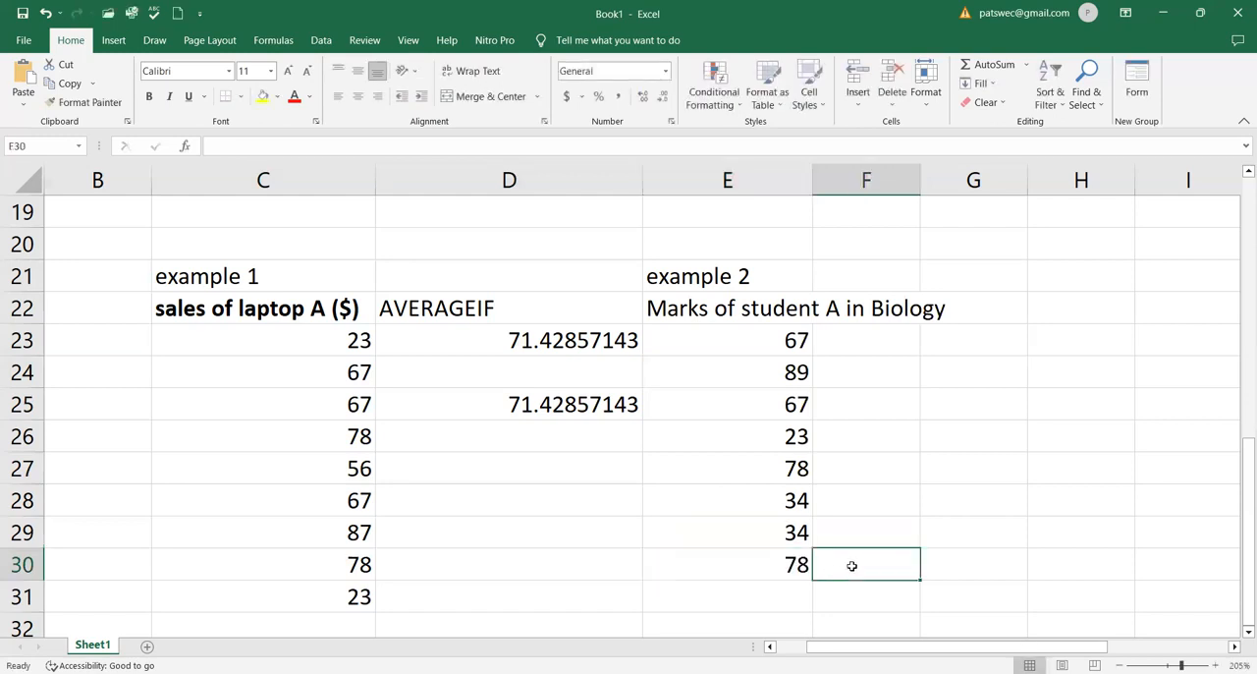
Start an AVERAGEIF formula in F23 with the range E23:E31
click(841, 340)
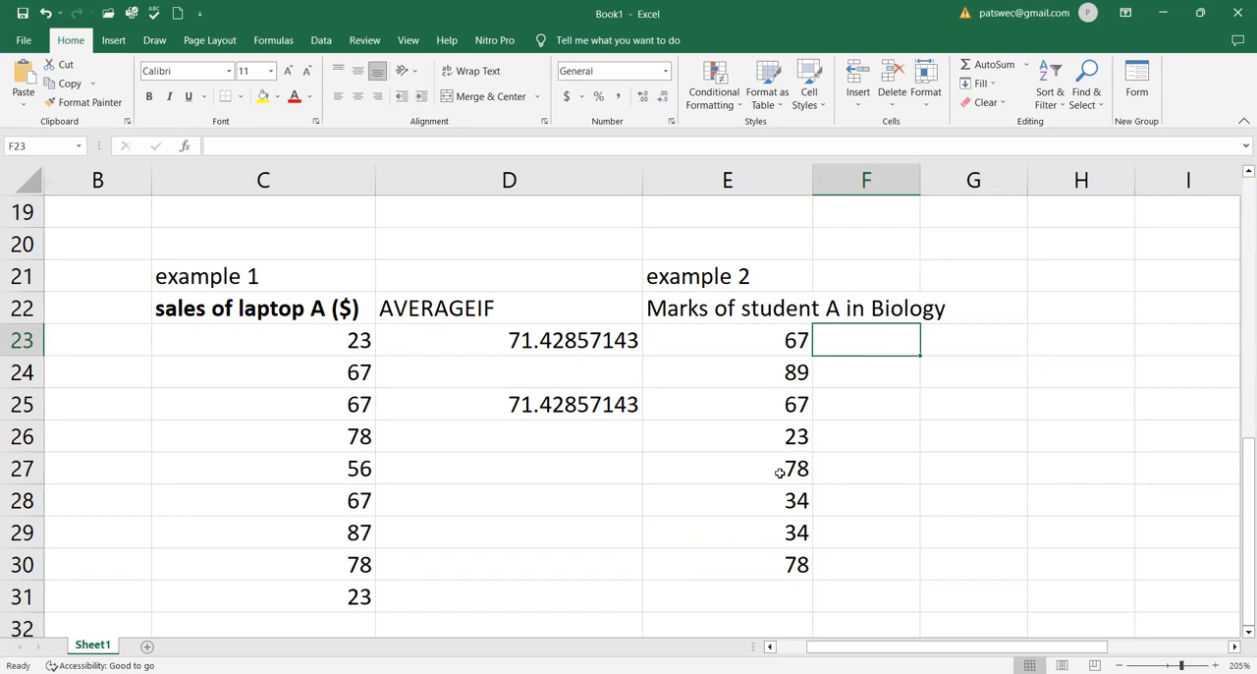
text(=)
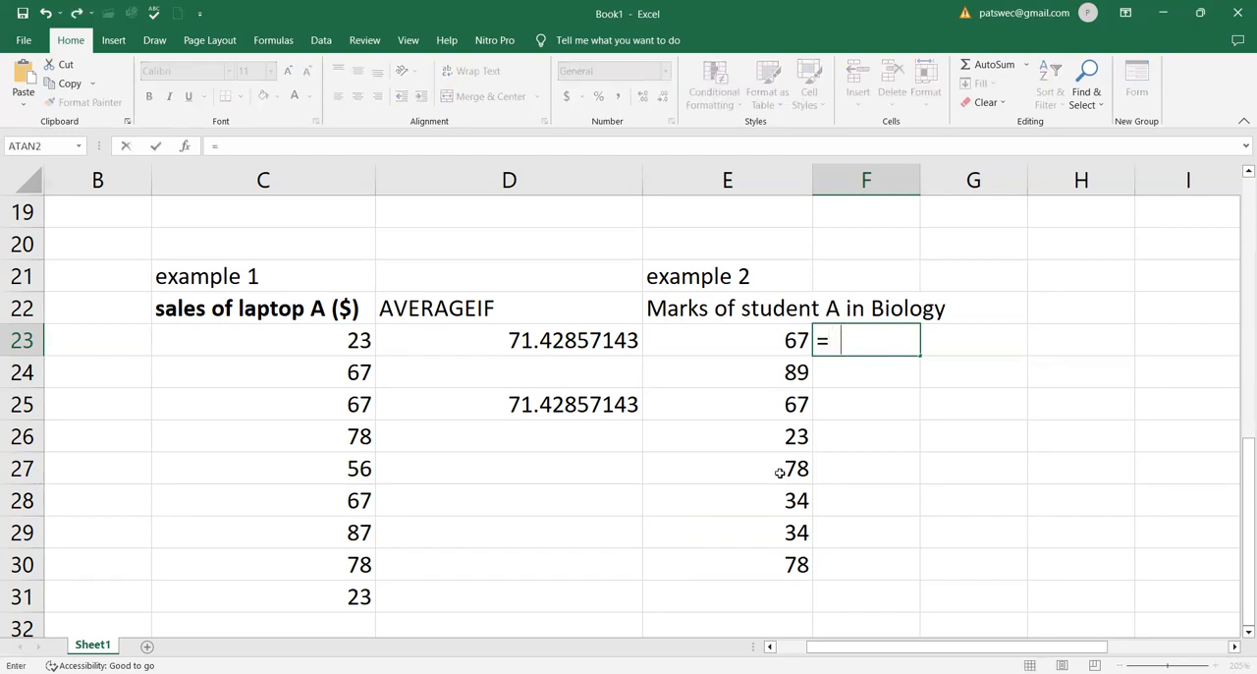
text( avera)
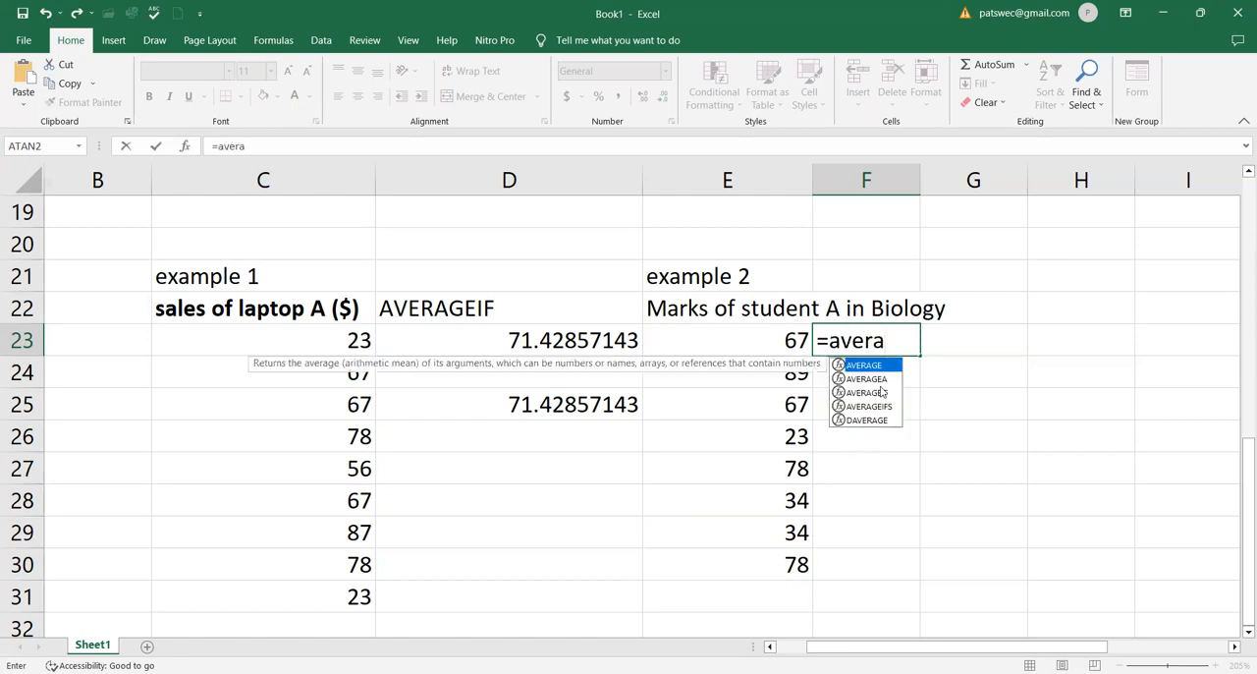
double_click(882, 391)
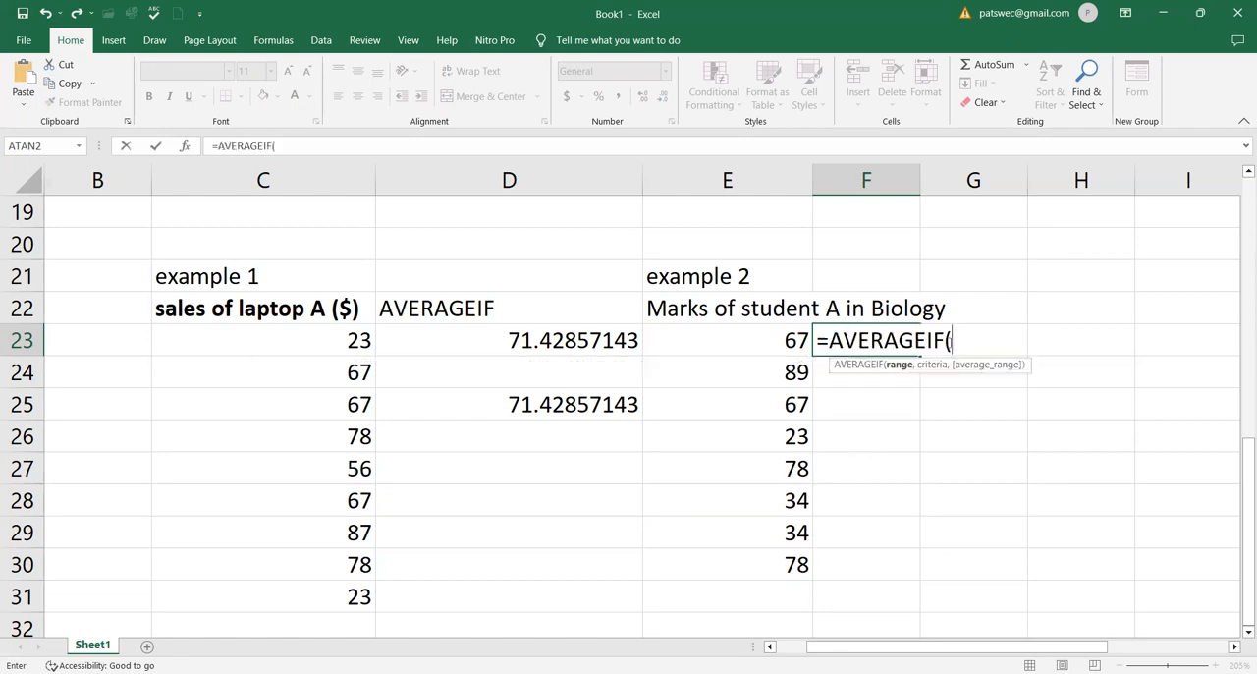
click(791, 339)
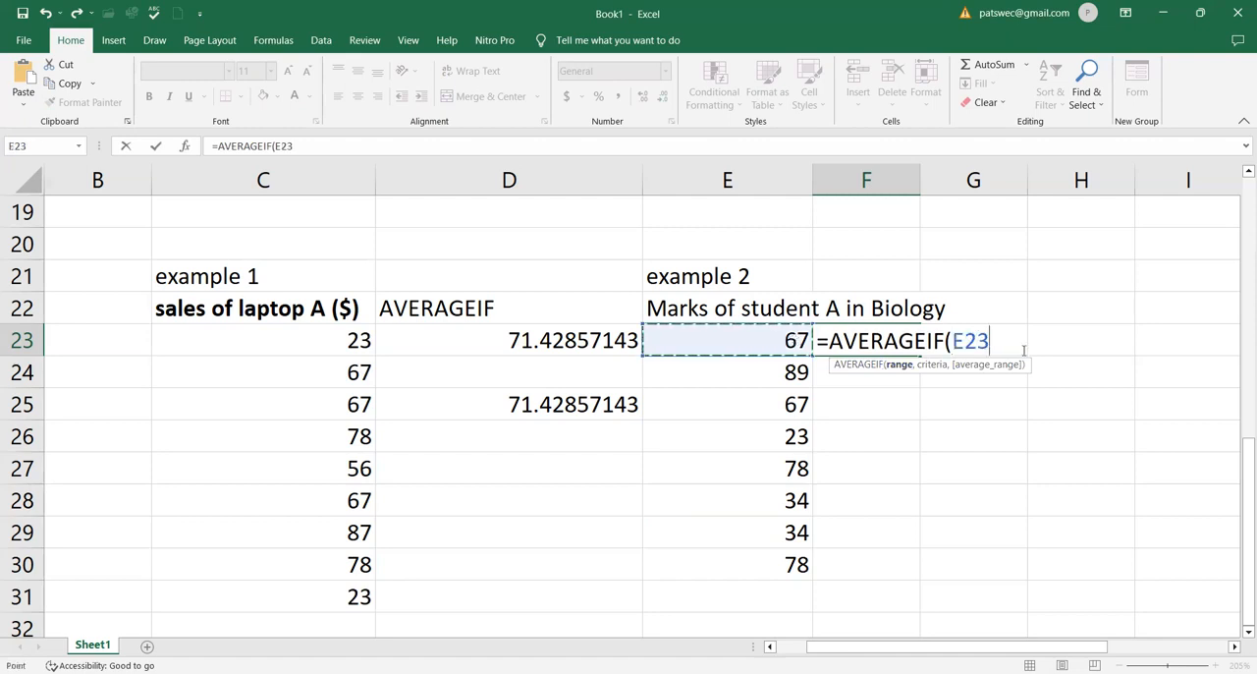
key(F8)
key(BackSpace)
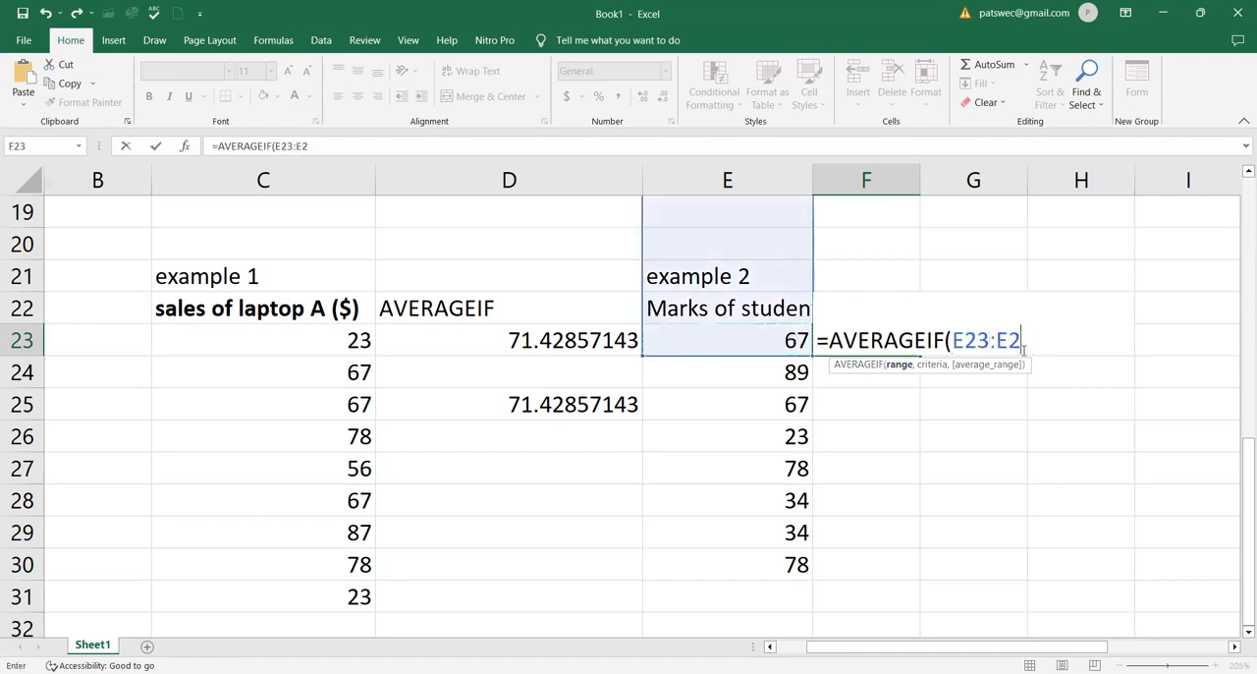
key(BackSpace)
key(BackSpace)
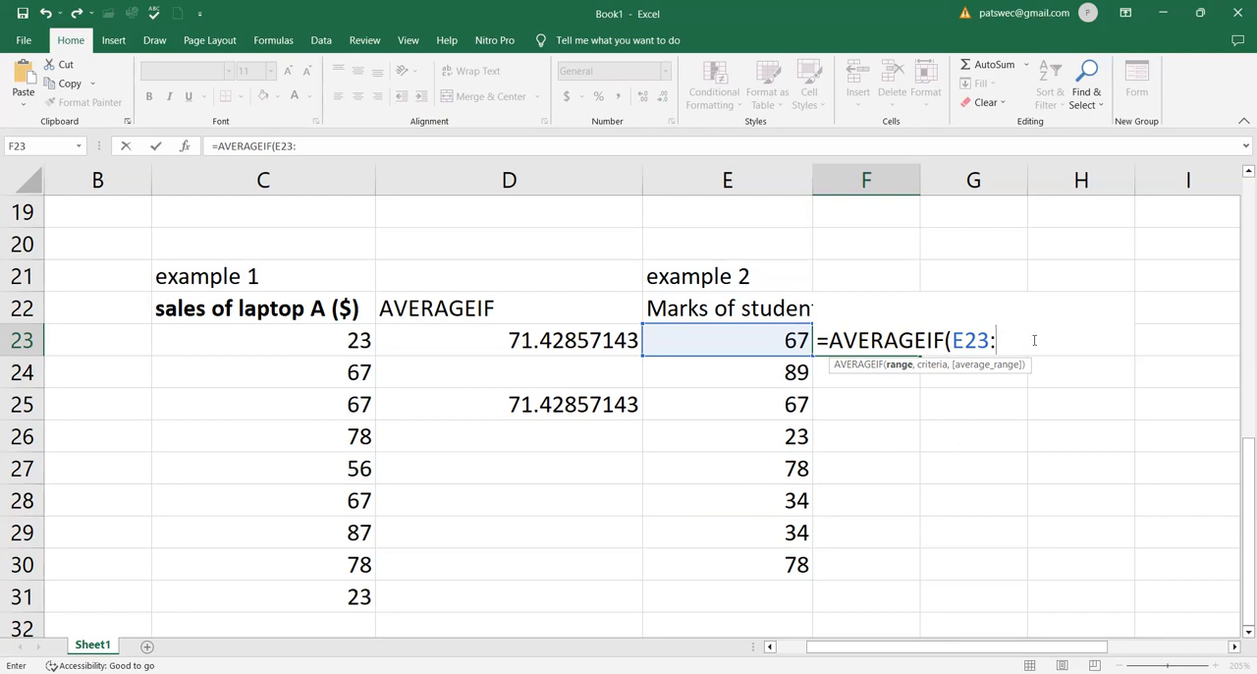
text(e38)
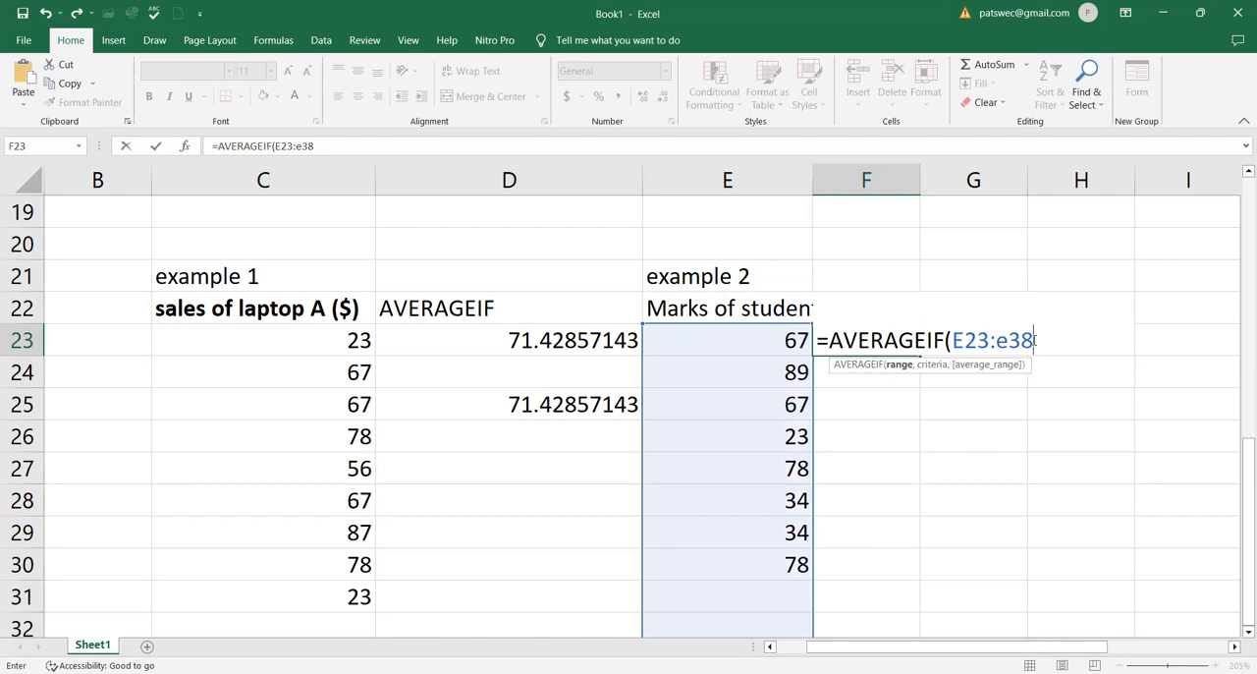
key(BackSpace)
text(1)
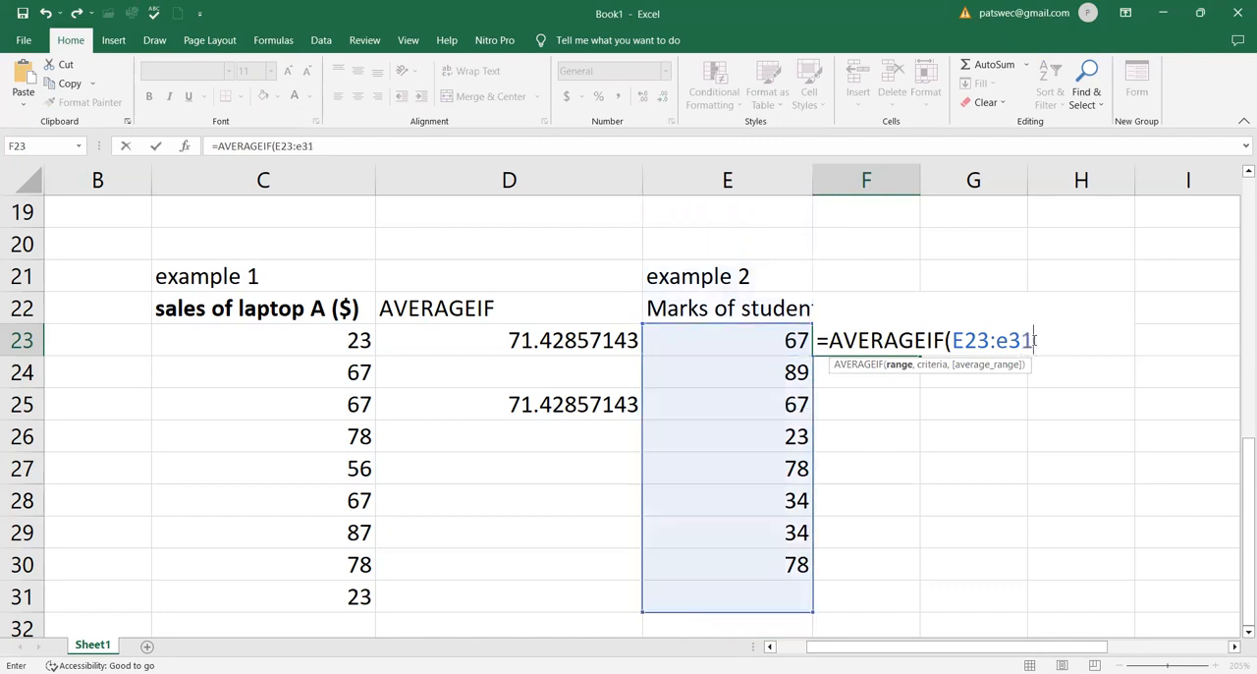
text())
Add the criterion ">55" to the AVERAGEIF formula and enter it
key(BackSpace)
text(,)
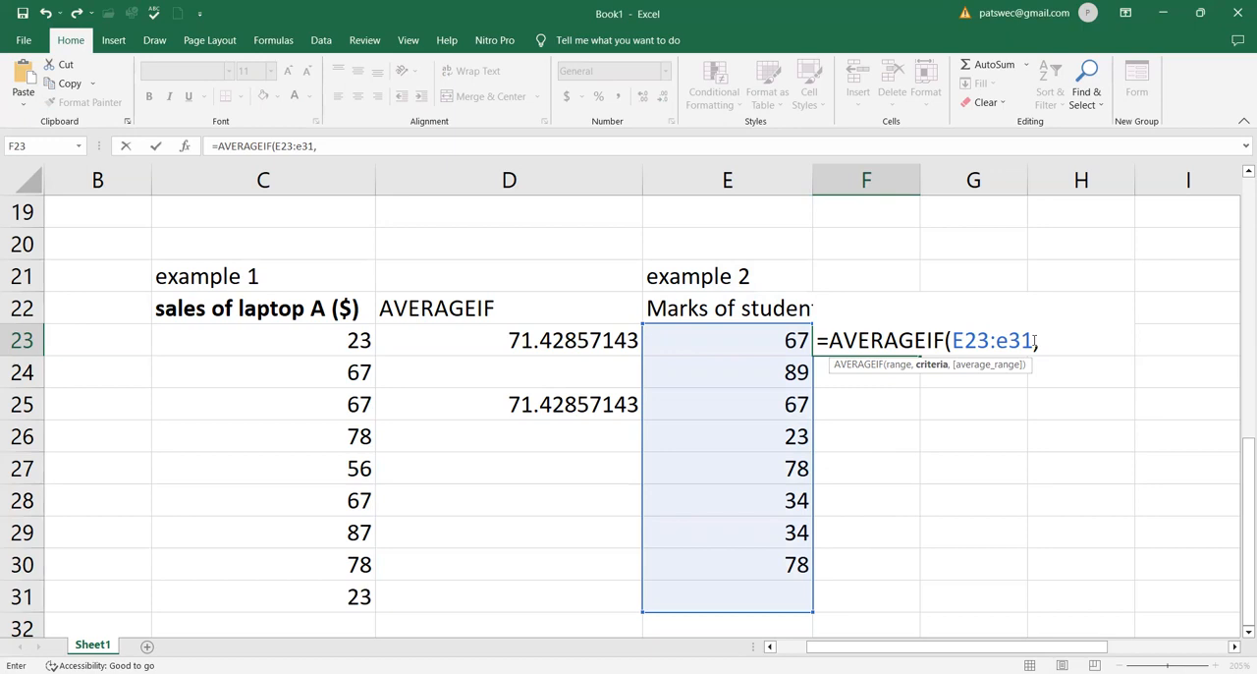
text(">55"))
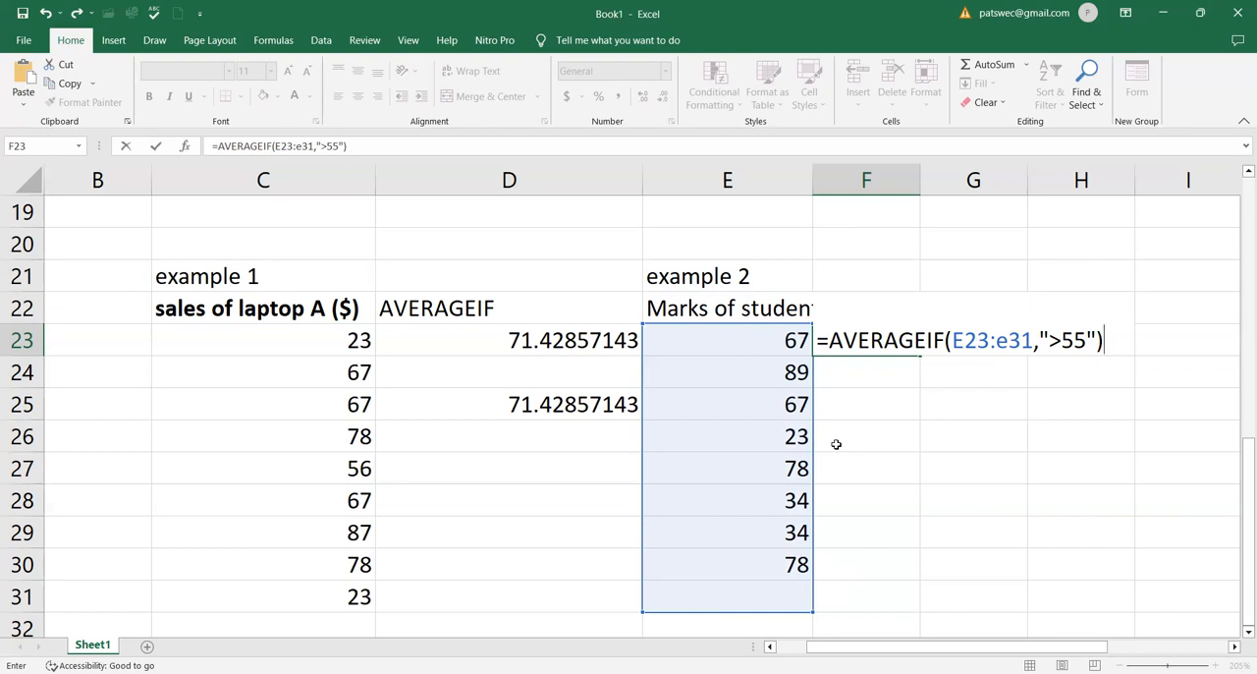
key(Return)
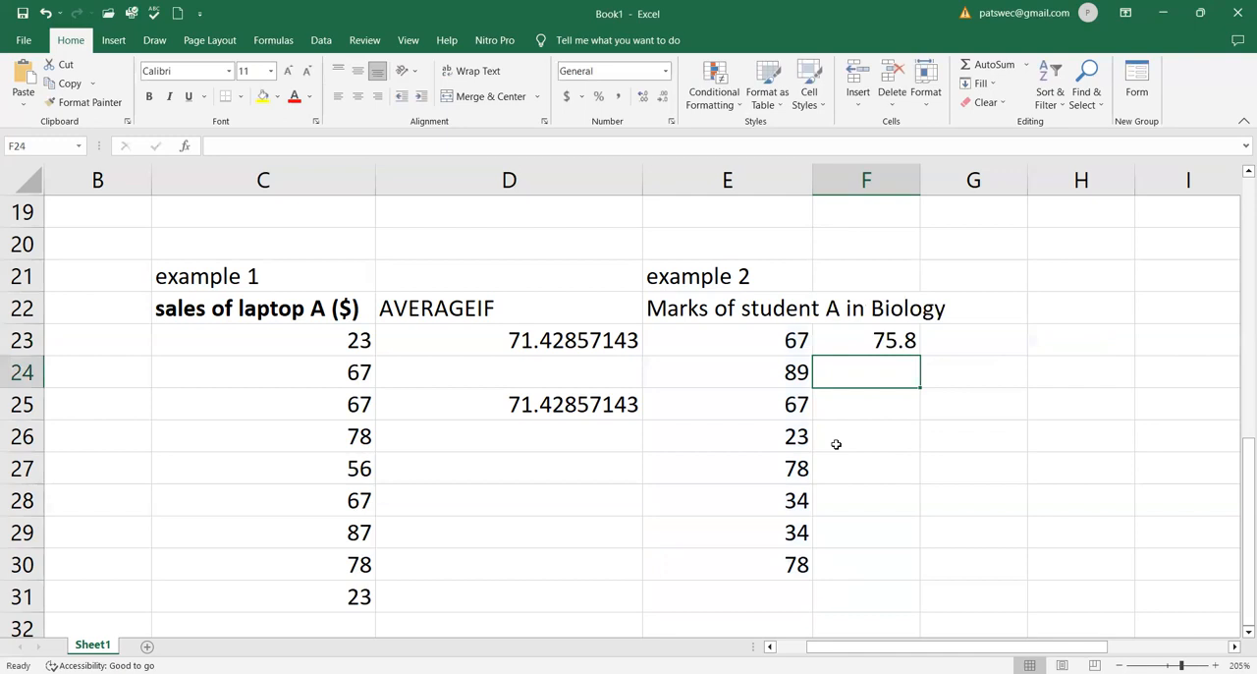
Start an AVERAGE formula in F24 referencing cells E23, E24 and E25 individually
click(879, 340)
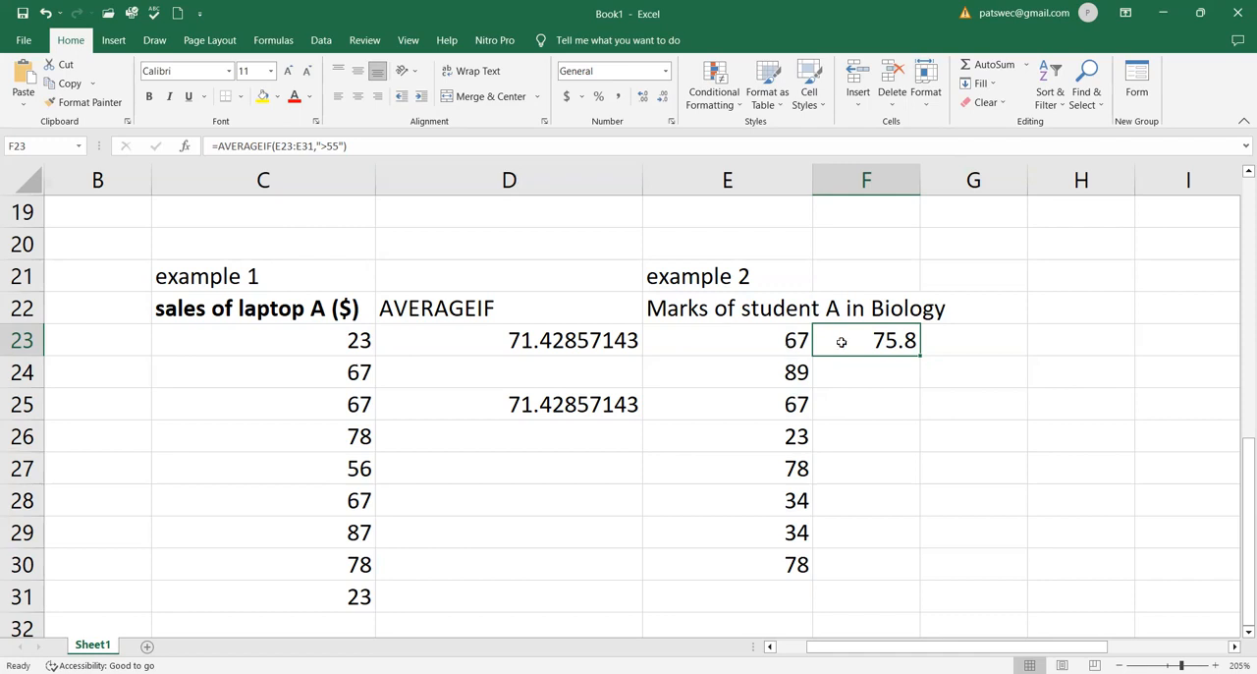
click(884, 377)
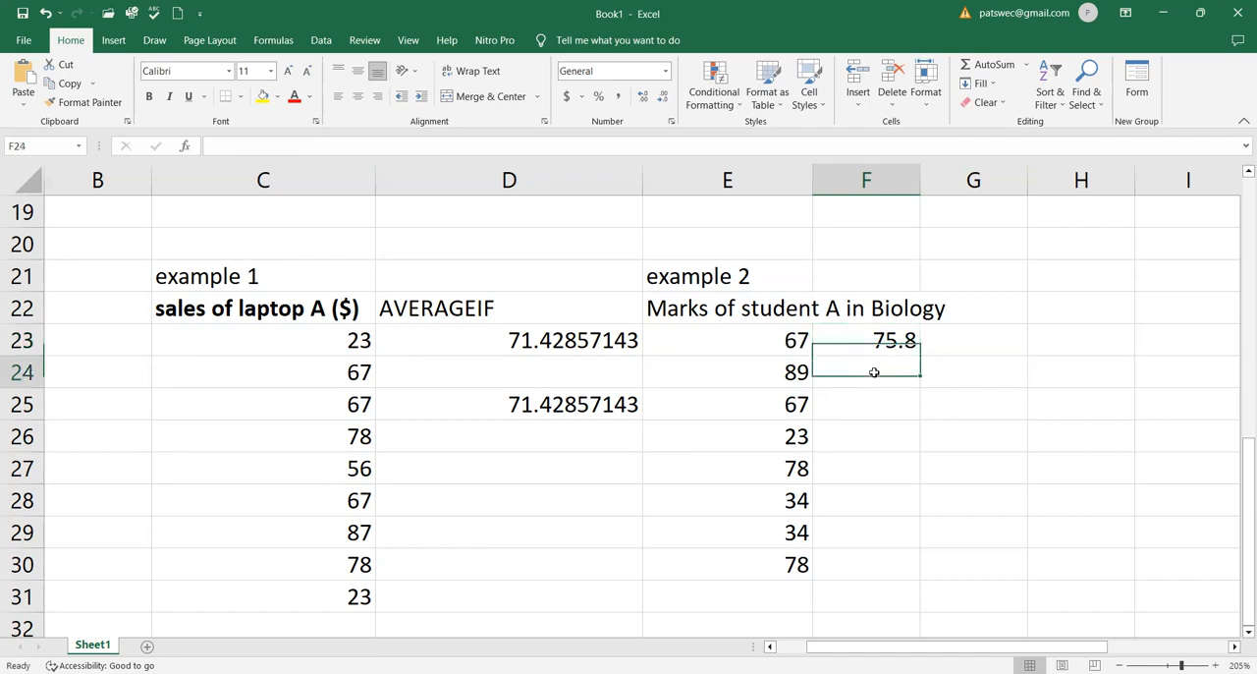
text(=)
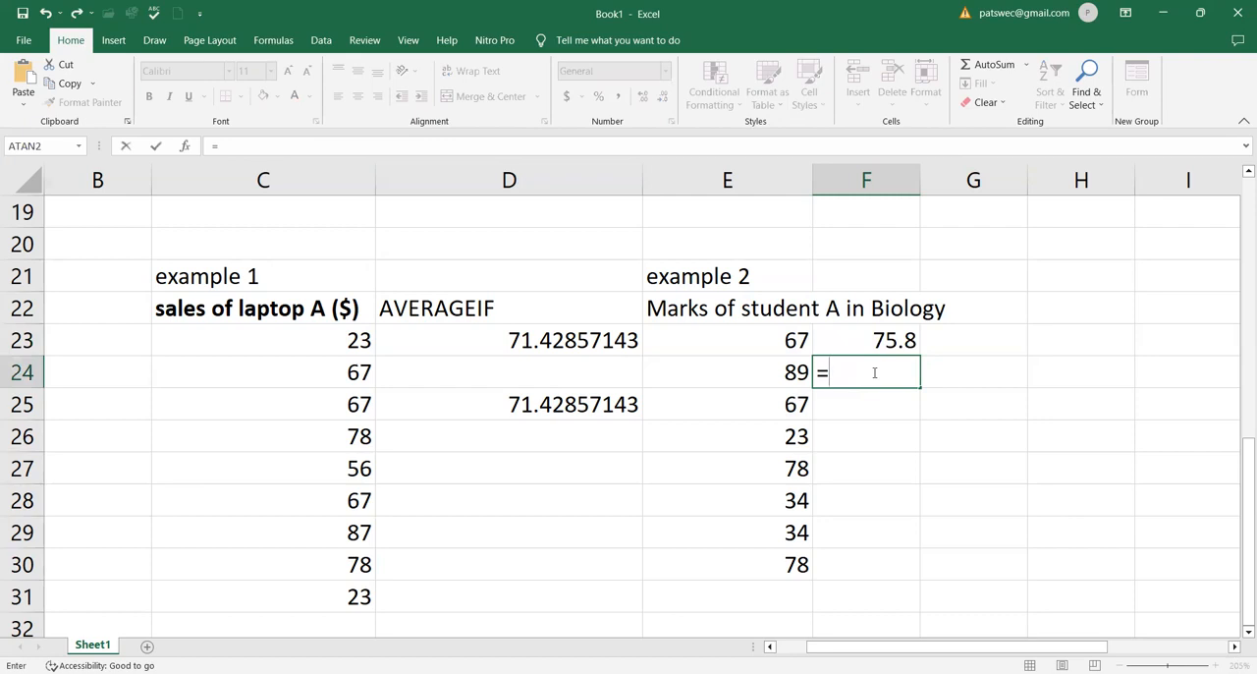
text(avera)
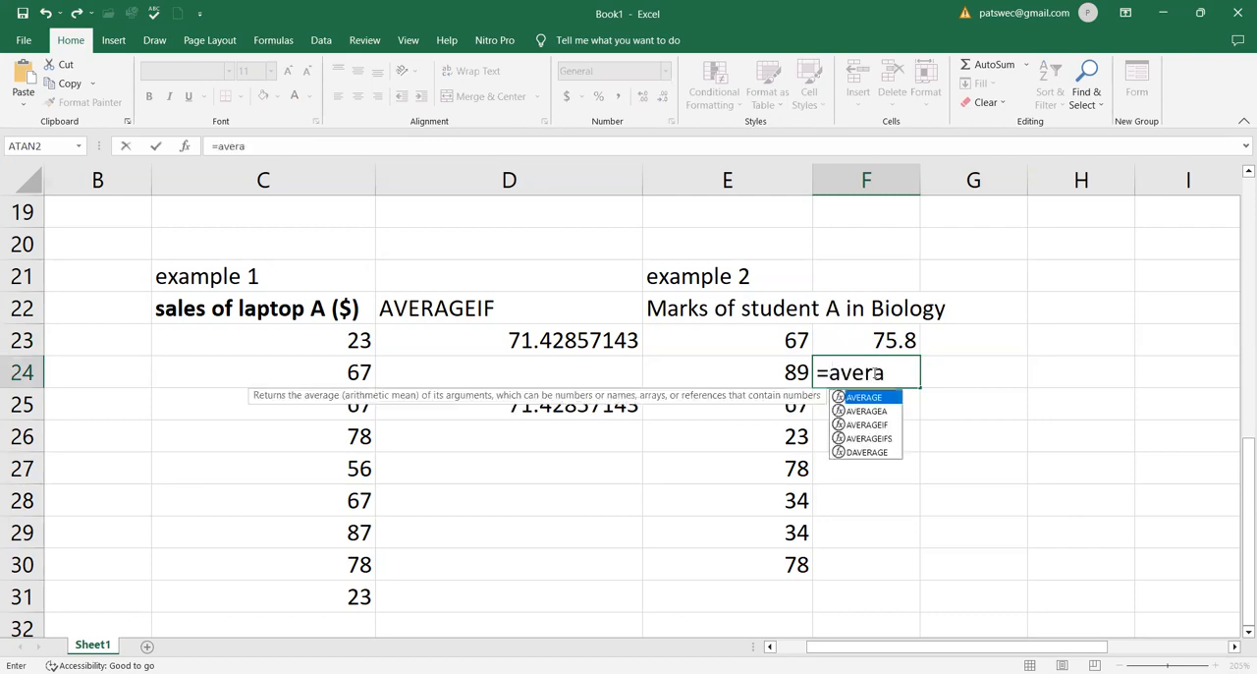
double_click(865, 397)
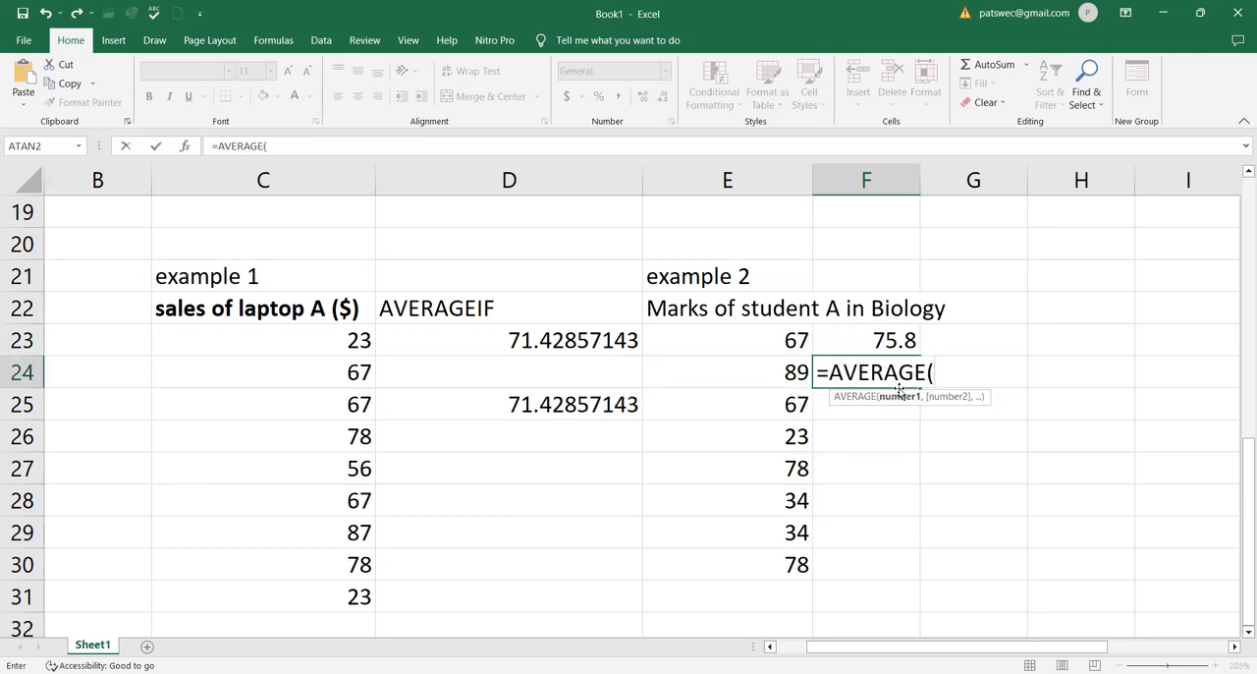
click(794, 340)
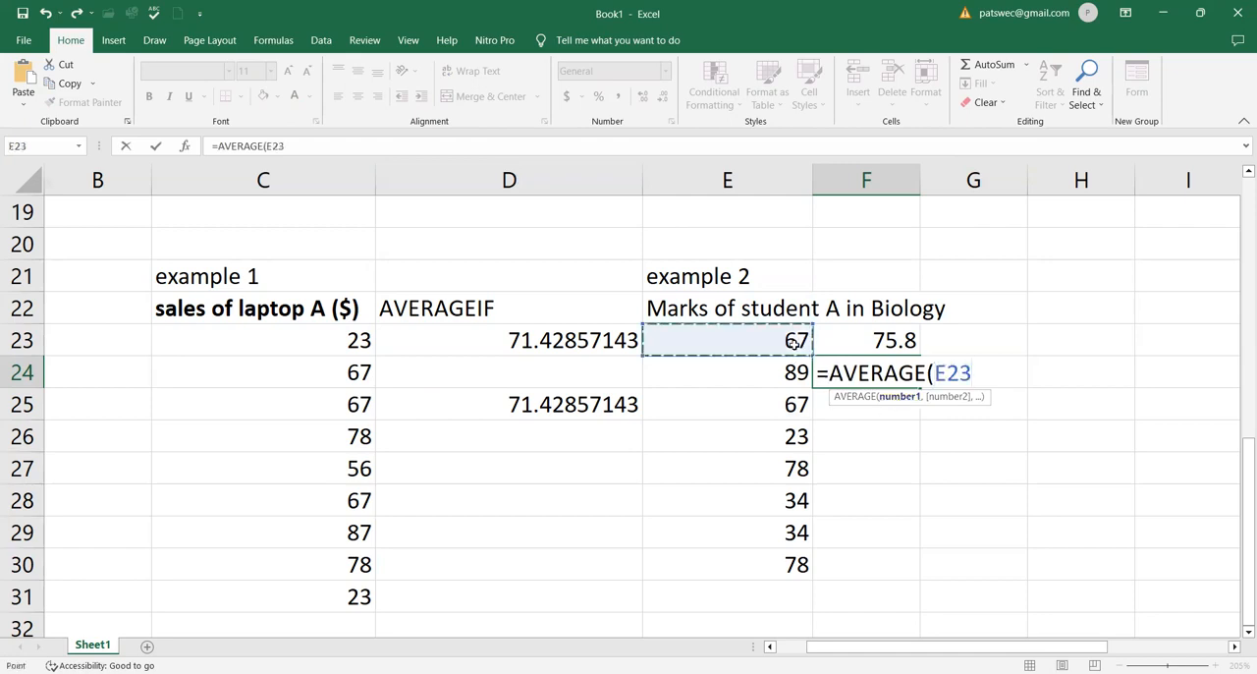
ctrl+click(791, 372)
ctrl+click(791, 404)
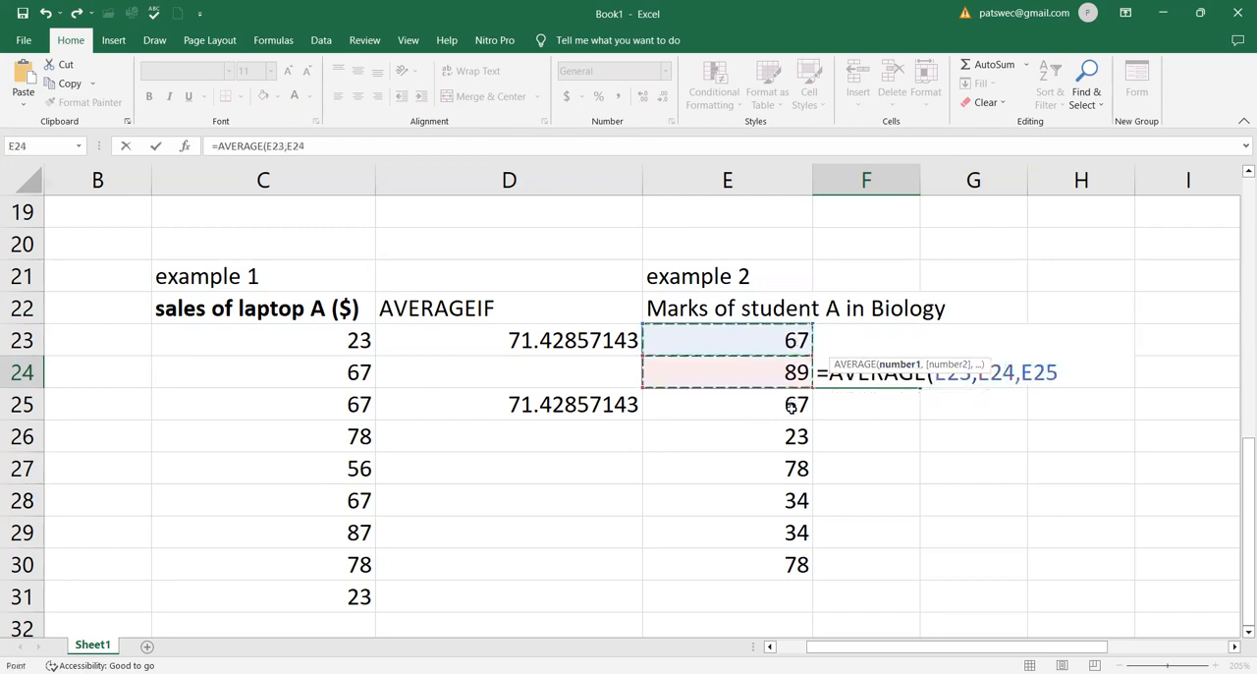
Add E27 and E30 to the AVERAGE arguments and enter the formula
ctrl+click(800, 469)
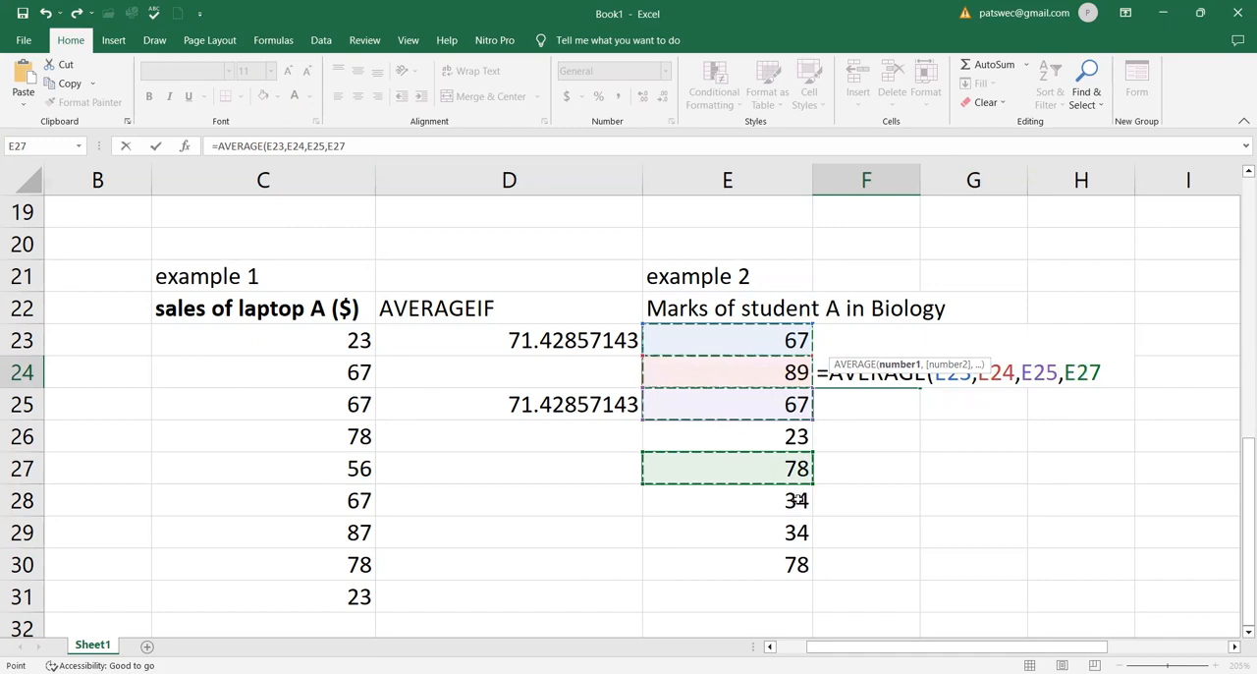
ctrl+click(800, 568)
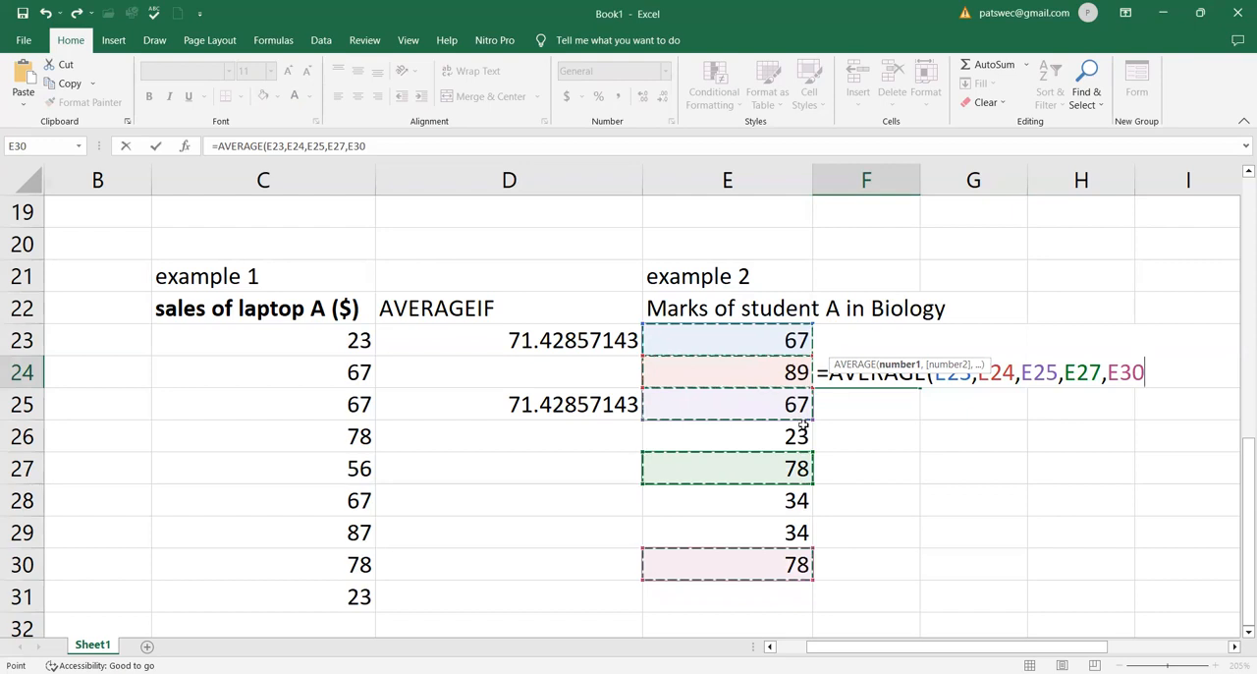
text())
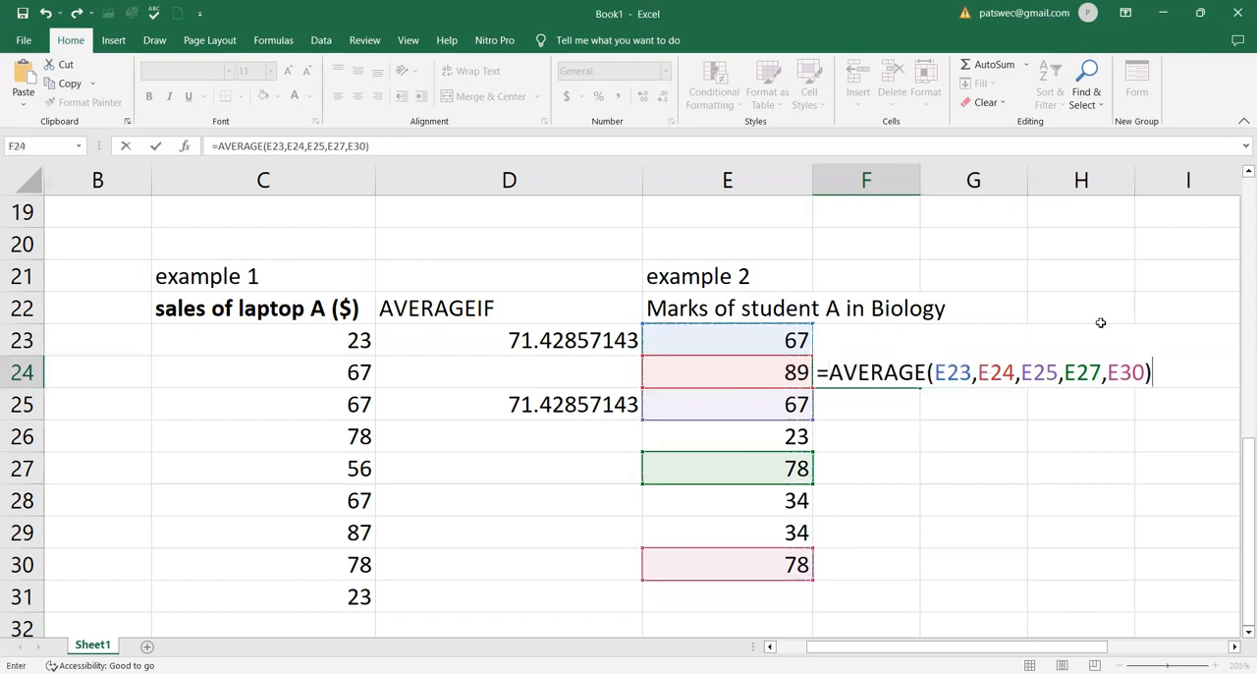
key(Return)
click(881, 374)
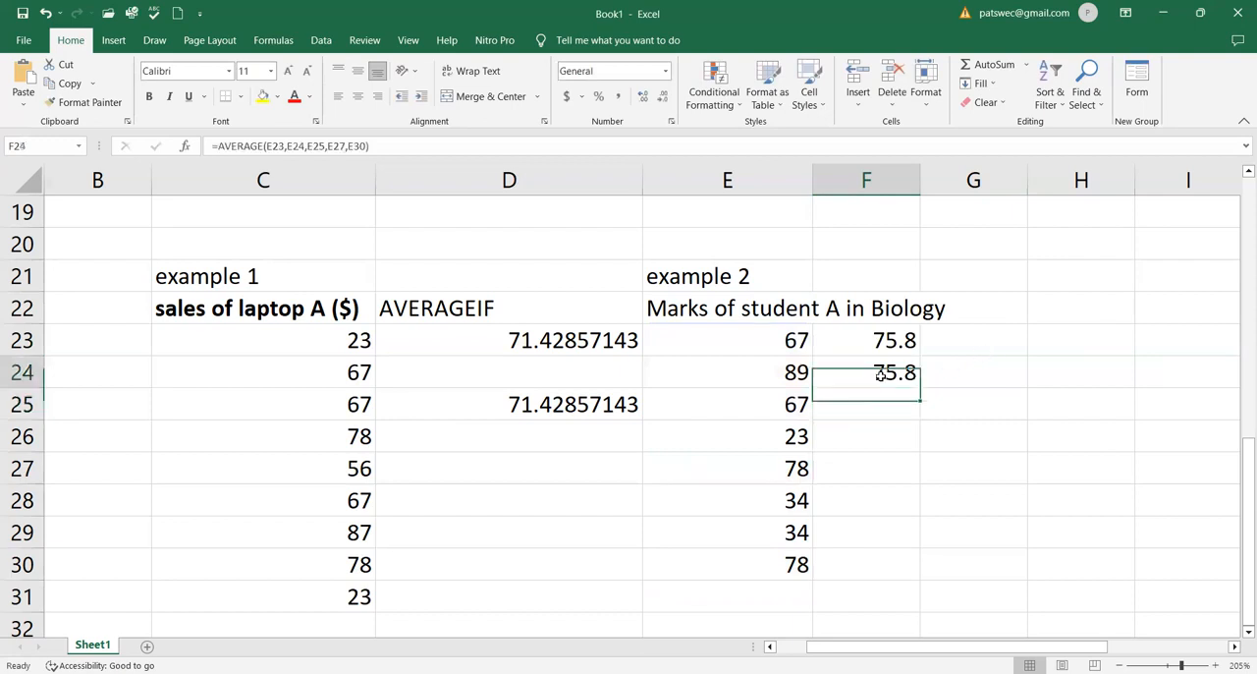